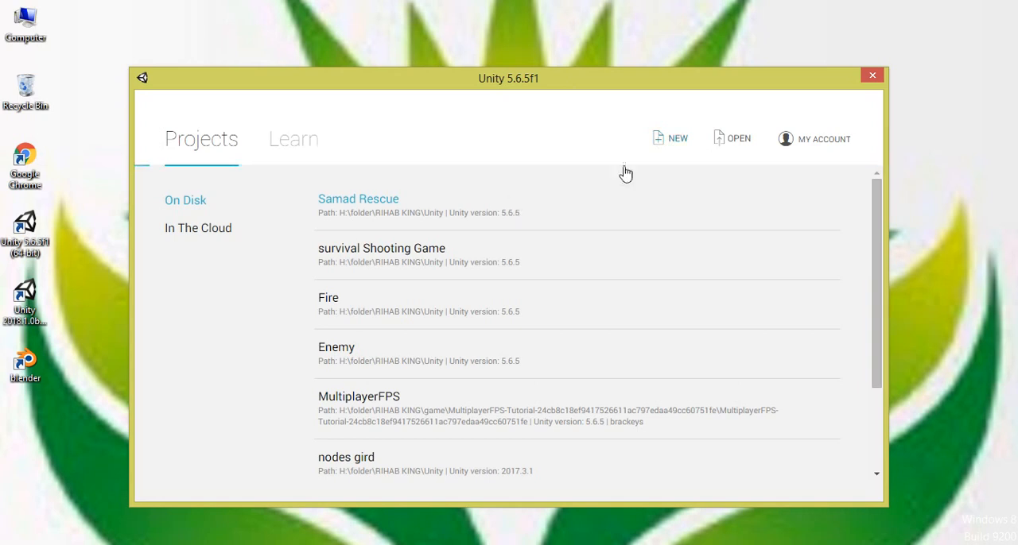
Step: Start a new 3D project named Survival Shooting Game in the default location and try to create it
{"action": "left_click", "coordinate": [676, 148]}
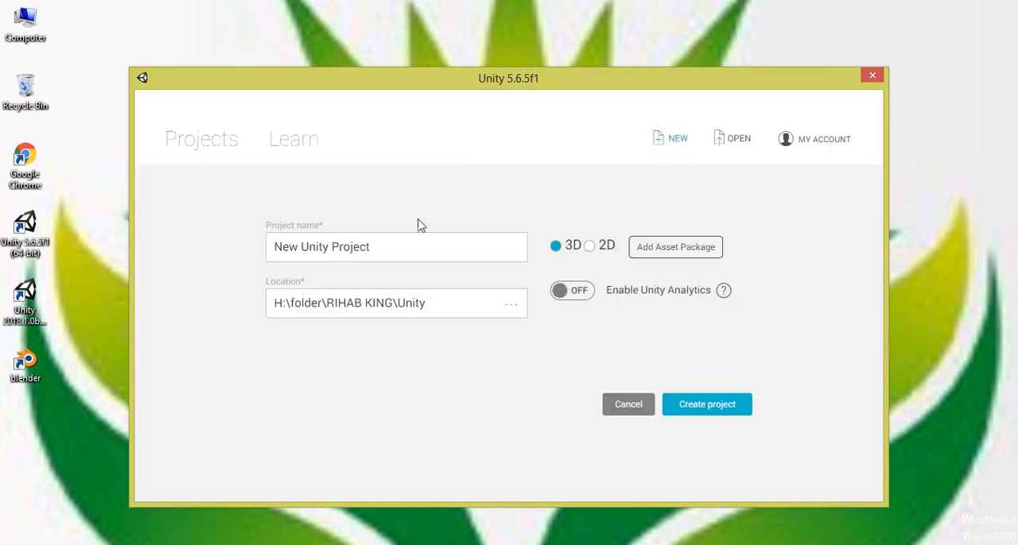
{"action": "left_click_drag", "start_coordinate": [384, 246], "coordinate": [239, 240]}
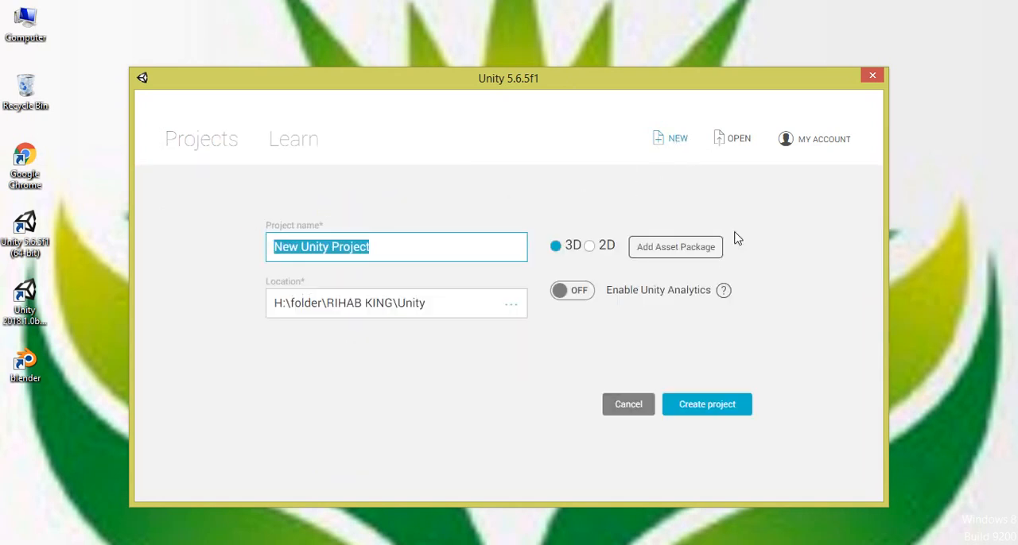
{"action": "type", "text": "Sur"}
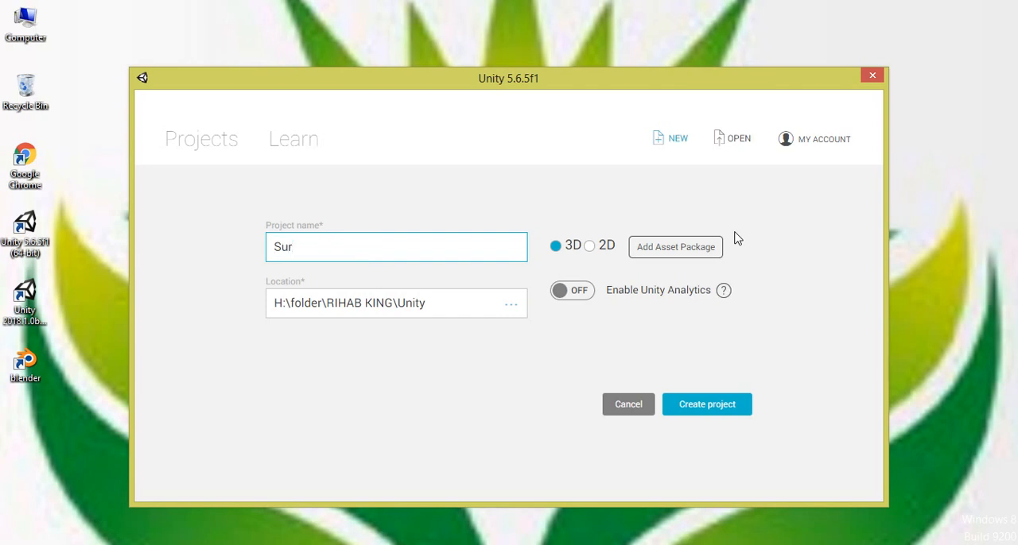
{"action": "type", "text": "vival Shooting Game"}
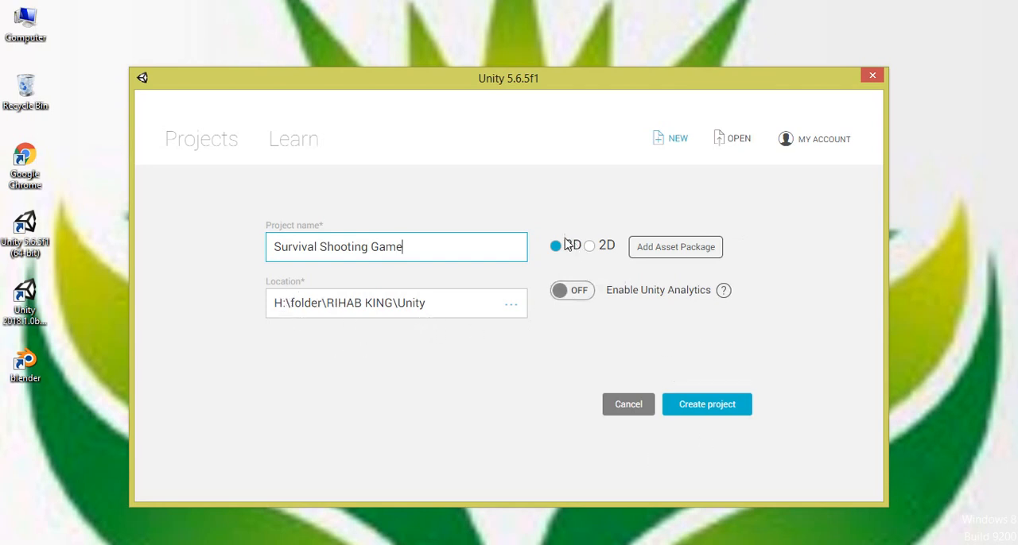
{"action": "left_click", "coordinate": [707, 405]}
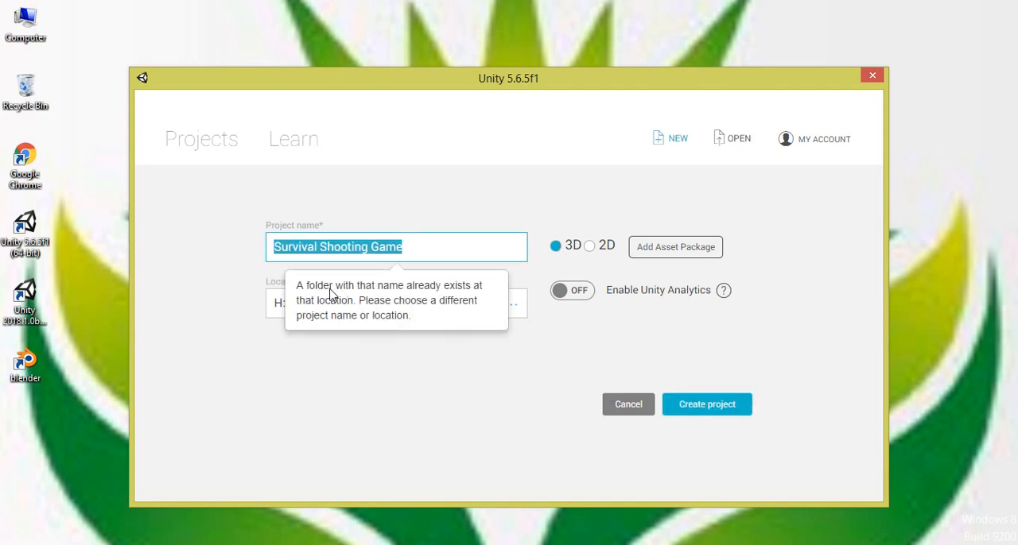
Step: Extend the project name to Survival Shooting Game Tutorial and try to create the project again
{"action": "left_click", "coordinate": [410, 254]}
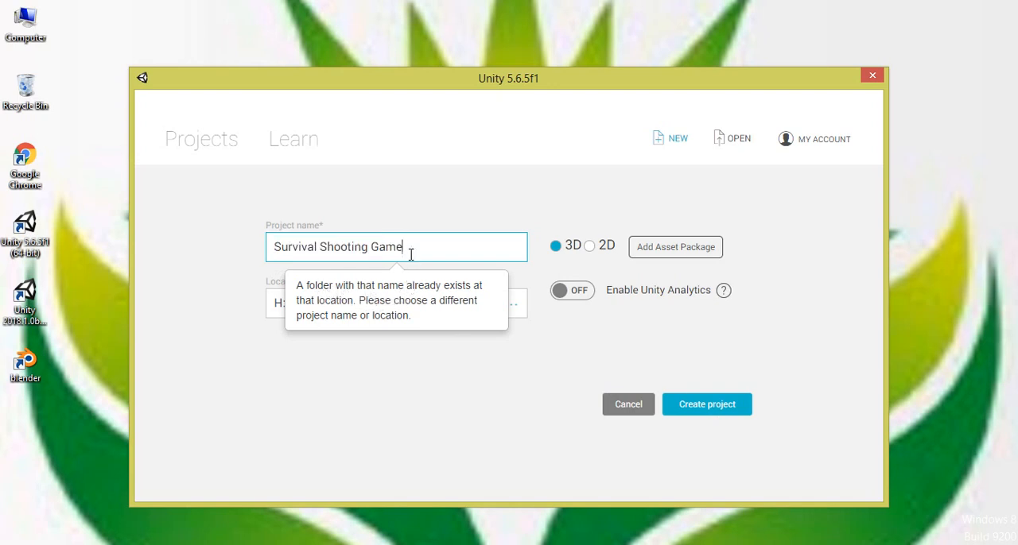
{"action": "type", "text": "Tutorial"}
{"action": "left_click", "coordinate": [726, 412]}
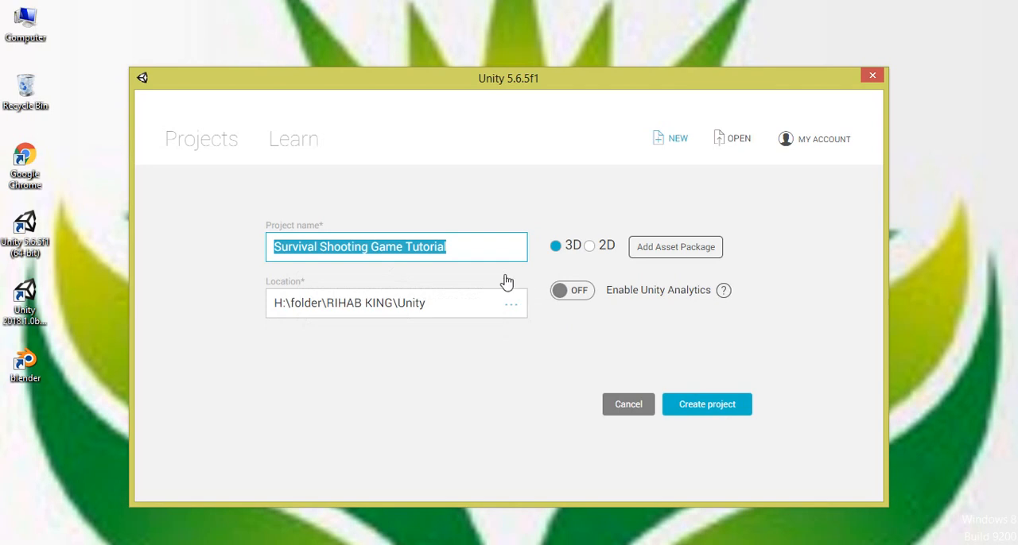
{"action": "left_click", "coordinate": [710, 408]}
Step: Append 01 to the project name, making it Survival Shooting Game Tutorial 01, and create the project
{"action": "left_click", "coordinate": [471, 254]}
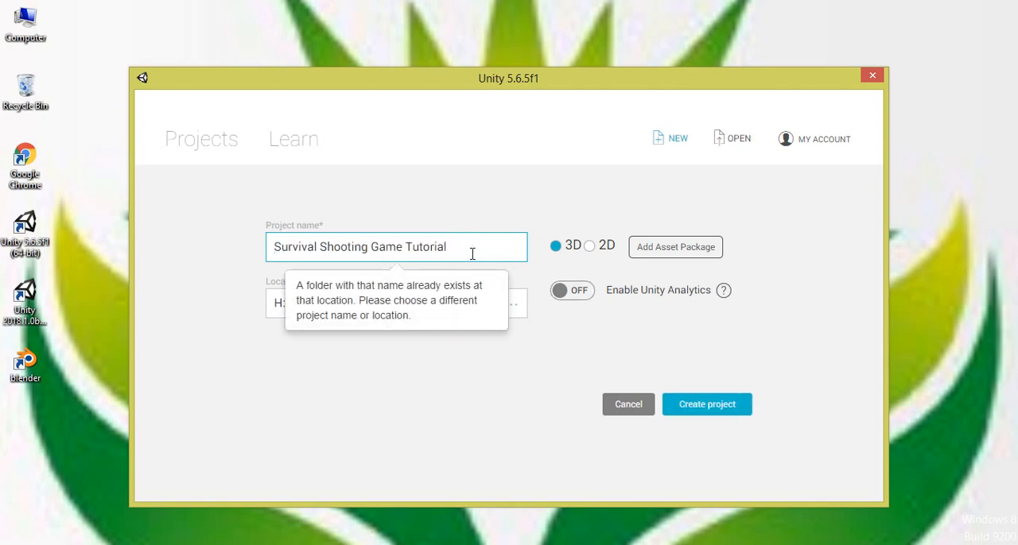
{"action": "type", "text": "01"}
{"action": "left_click", "coordinate": [701, 412]}
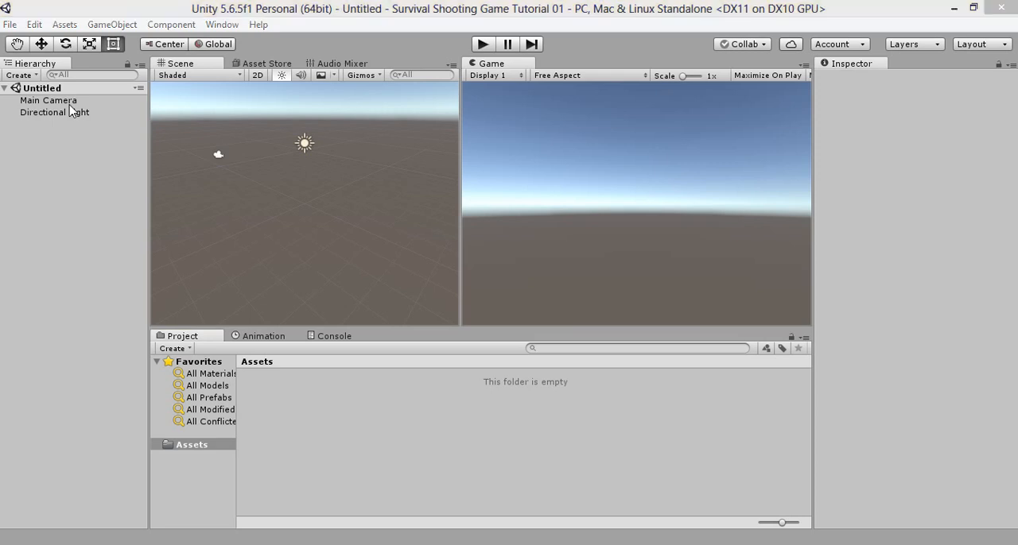
Step: Save the untitled scene as Level 01 in the project's Assets folder
{"action": "key", "text": "ctrl+s"}
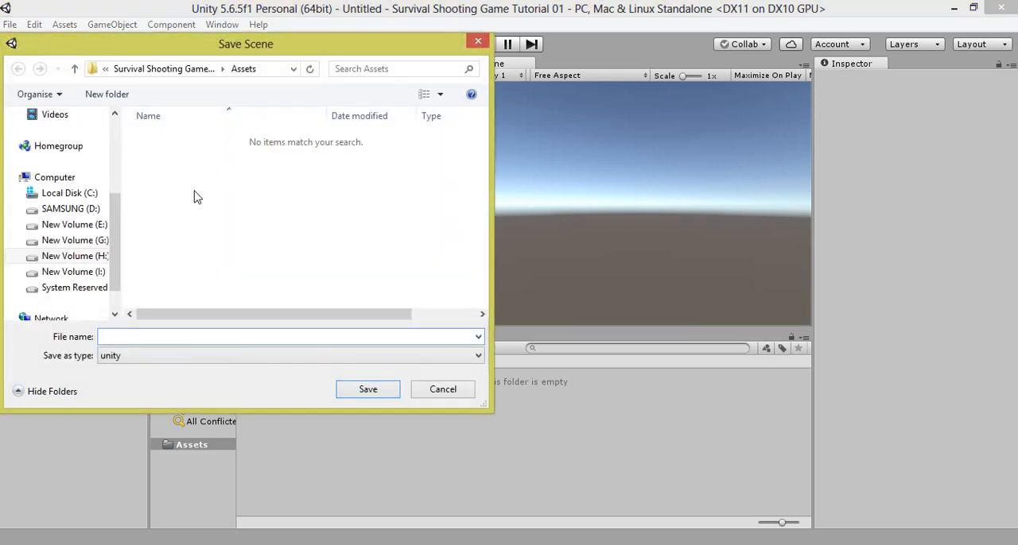
{"action": "type", "text": "Level 01"}
{"action": "left_click", "coordinate": [368, 390]}
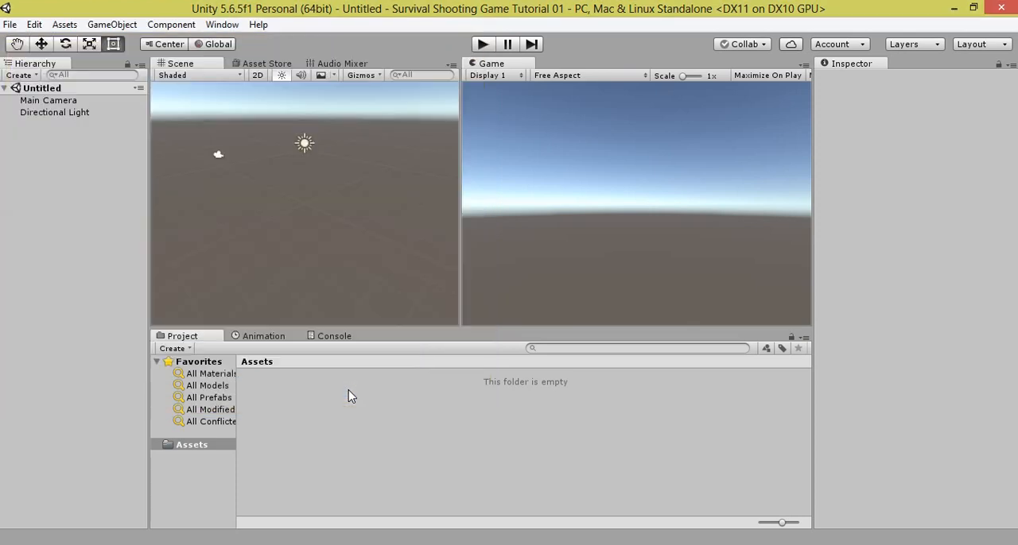
Step: Add a 3D plane object at the top level of the Level 01 scene
{"action": "left_click", "coordinate": [73, 112]}
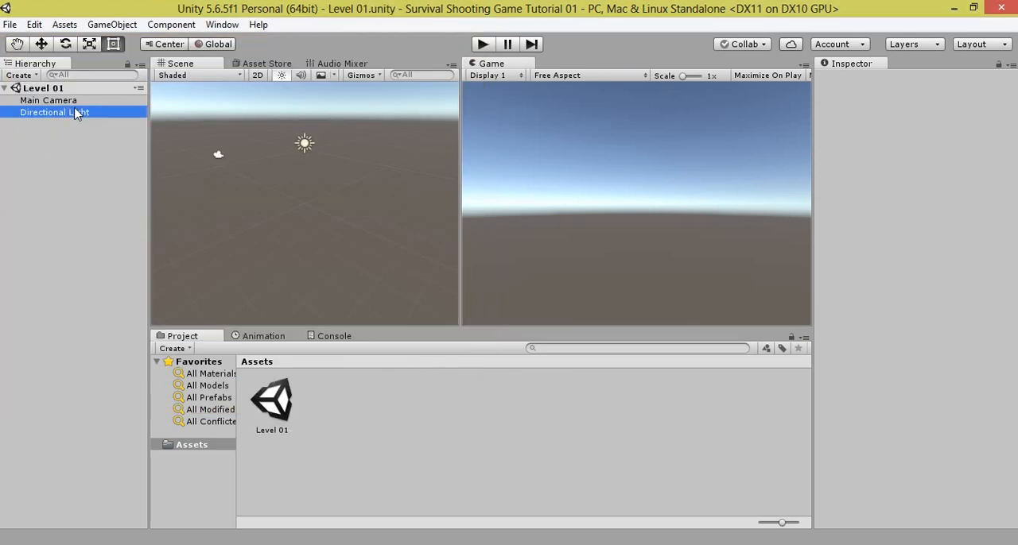
{"action": "left_click", "coordinate": [62, 136]}
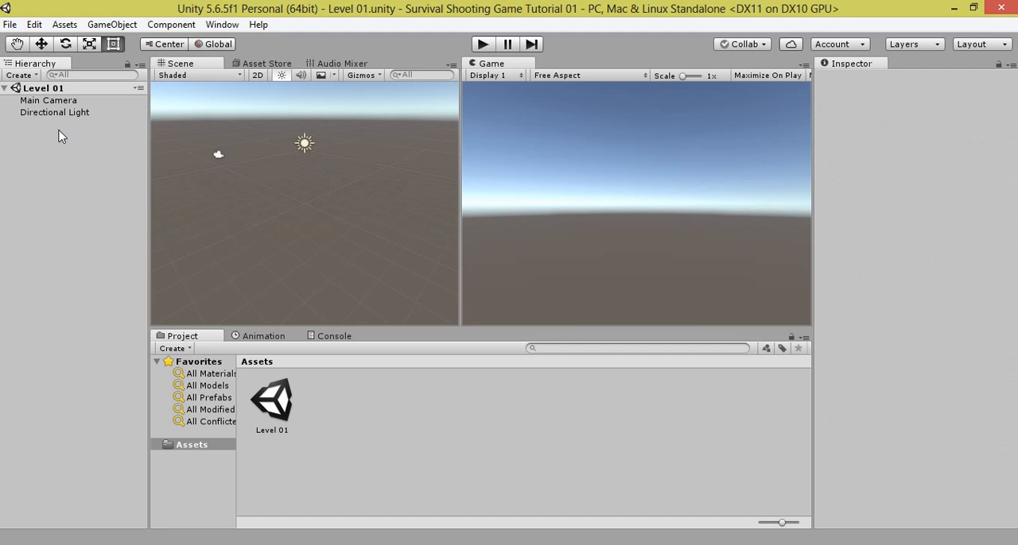
{"action": "right_click", "coordinate": [59, 132]}
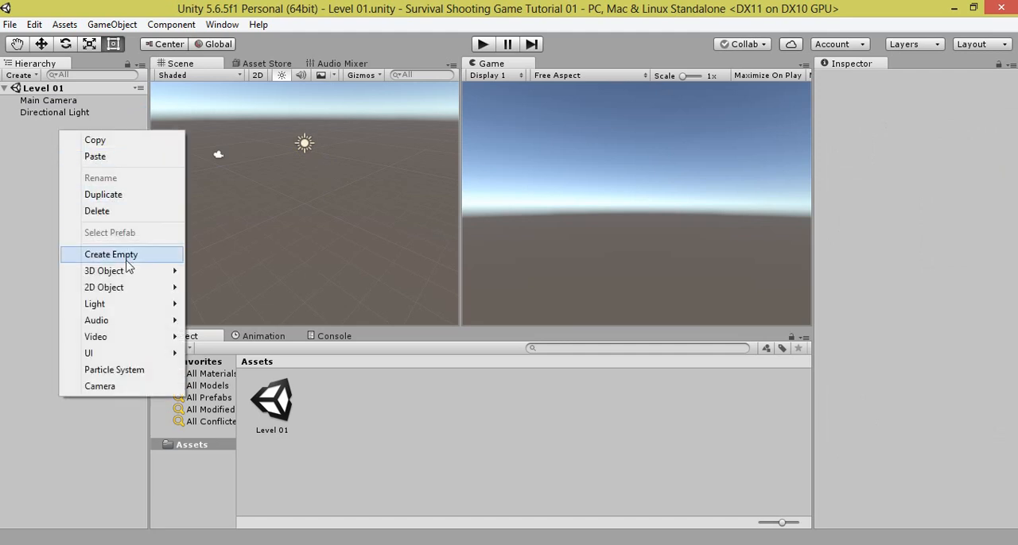
{"action": "mouse_move", "coordinate": [119, 274]}
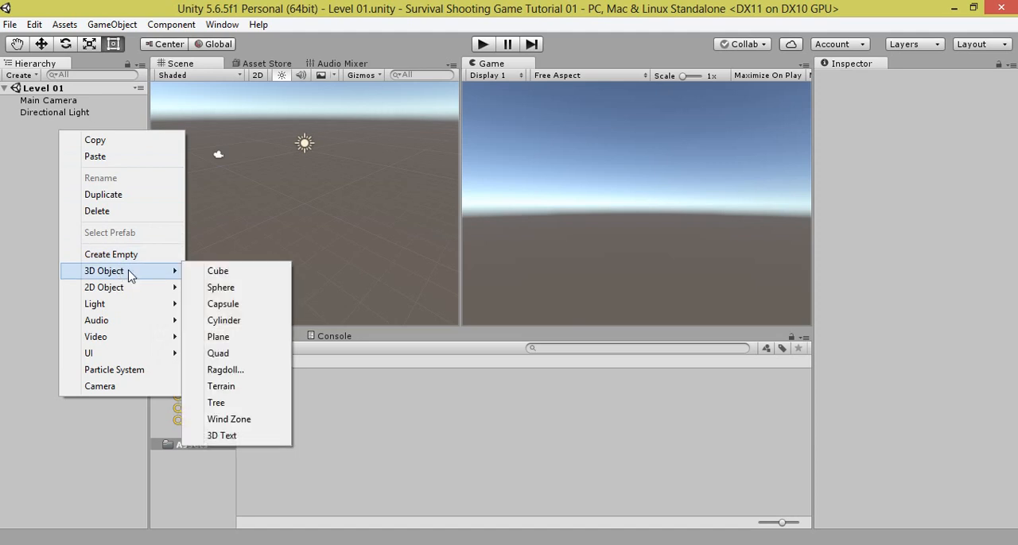
{"action": "left_click", "coordinate": [249, 339]}
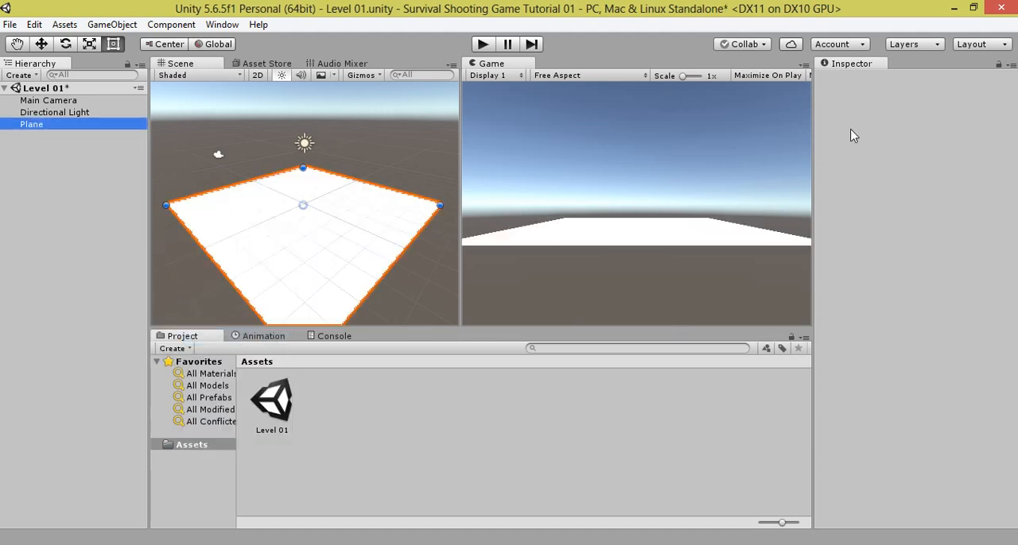
Step: Set the plane's scale to 25 in both X and Z
{"action": "left_click", "coordinate": [897, 152]}
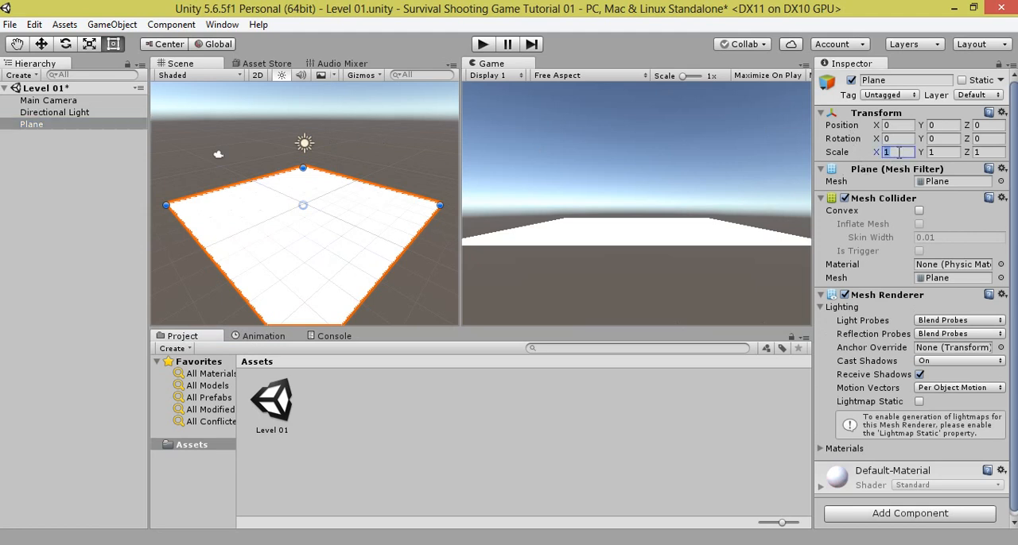
{"action": "type", "text": "25"}
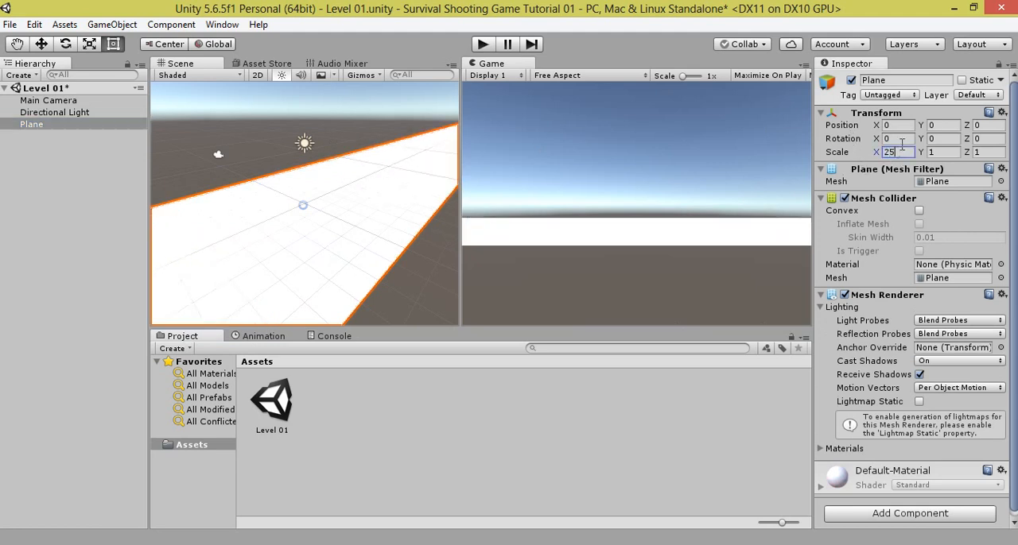
{"action": "left_click", "coordinate": [982, 152]}
{"action": "type", "text": "25"}
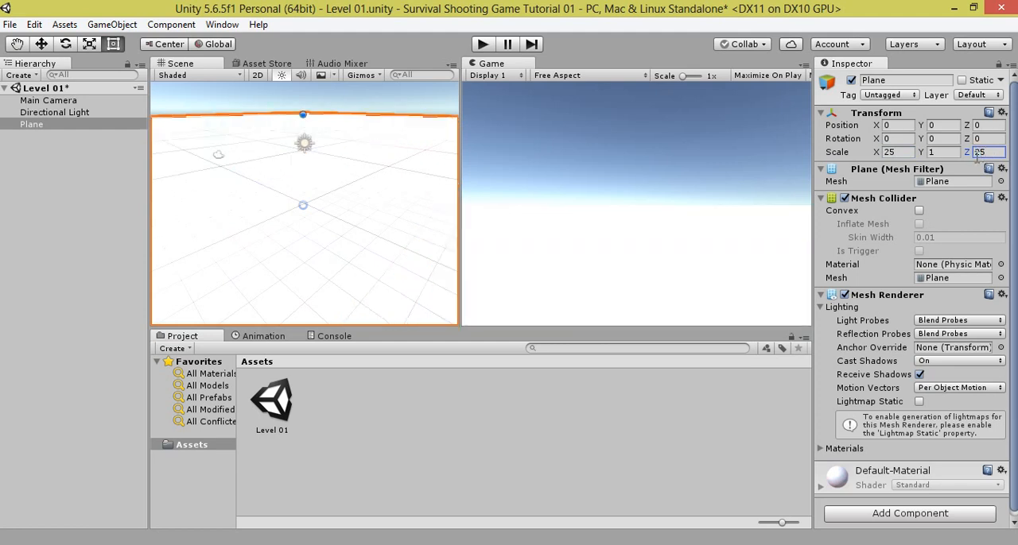
Step: Rename the Plane object as Ground
{"action": "left_click", "coordinate": [906, 81]}
{"action": "type", "text": "Gr"}
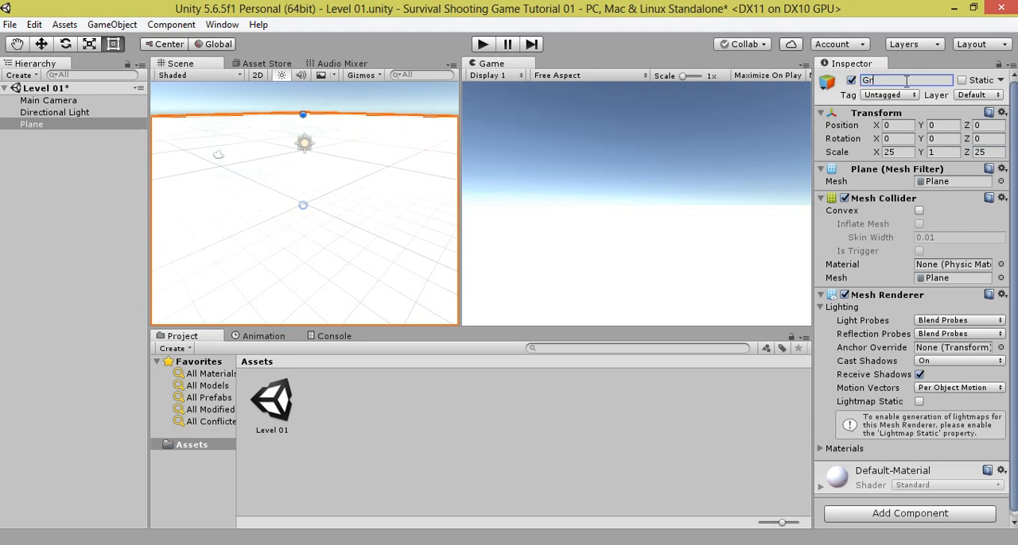
{"action": "type", "text": "ound"}
{"action": "key", "text": "Return"}
Step: Create a new material in the Assets folder and name it Ground_mat
{"action": "right_click", "coordinate": [355, 428]}
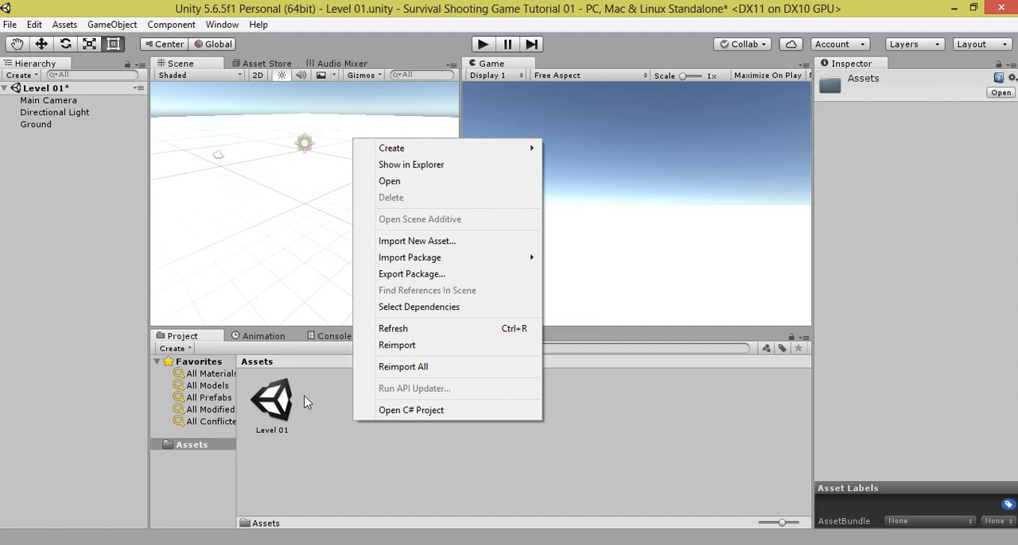
{"action": "mouse_move", "coordinate": [441, 150]}
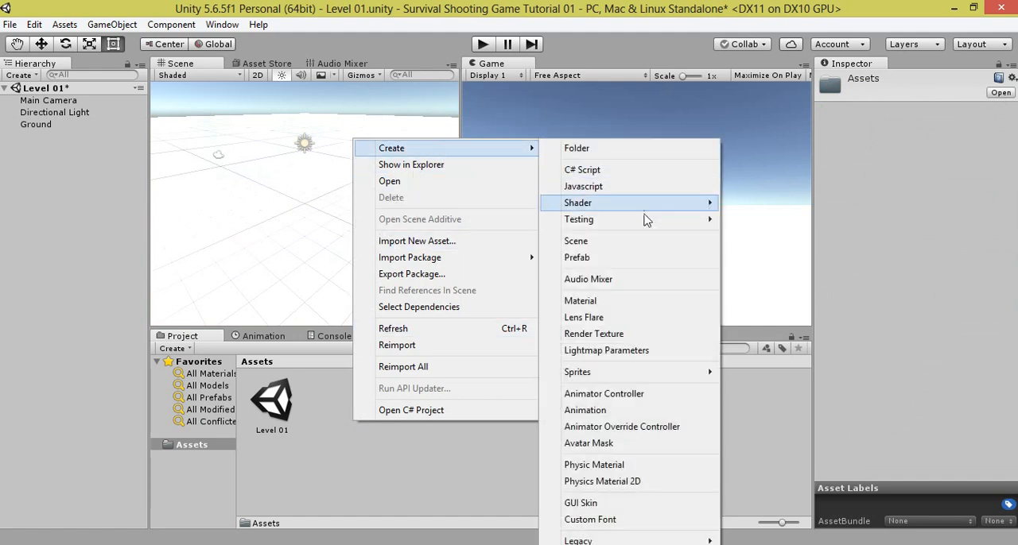
{"action": "left_click", "coordinate": [660, 301]}
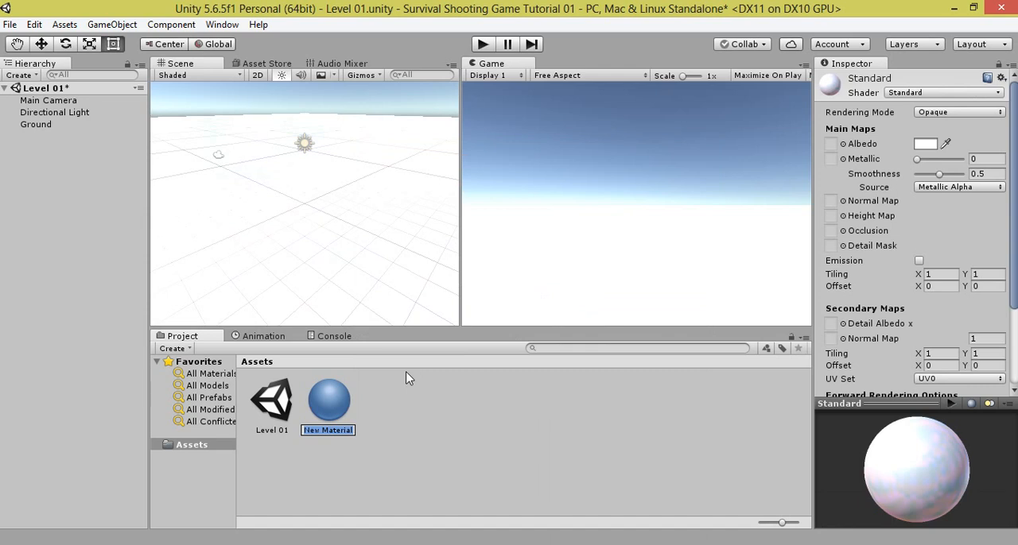
{"action": "type", "text": "Ground_mat"}
{"action": "key", "text": "Return"}
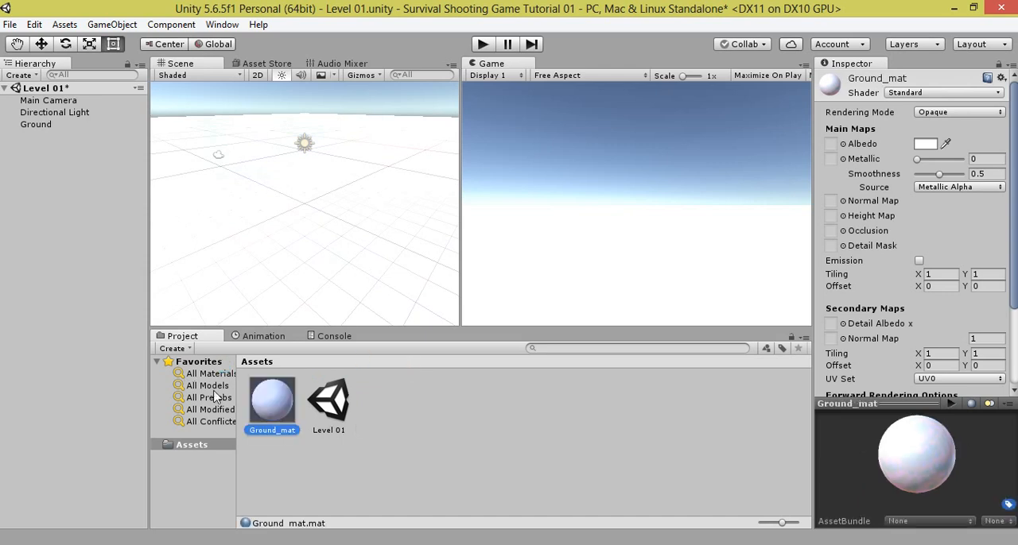
Step: Apply Ground_mat to the Ground object and set the material's albedo to dark green, hex 118E00FF
{"action": "left_click_drag", "start_coordinate": [268, 424], "coordinate": [41, 121]}
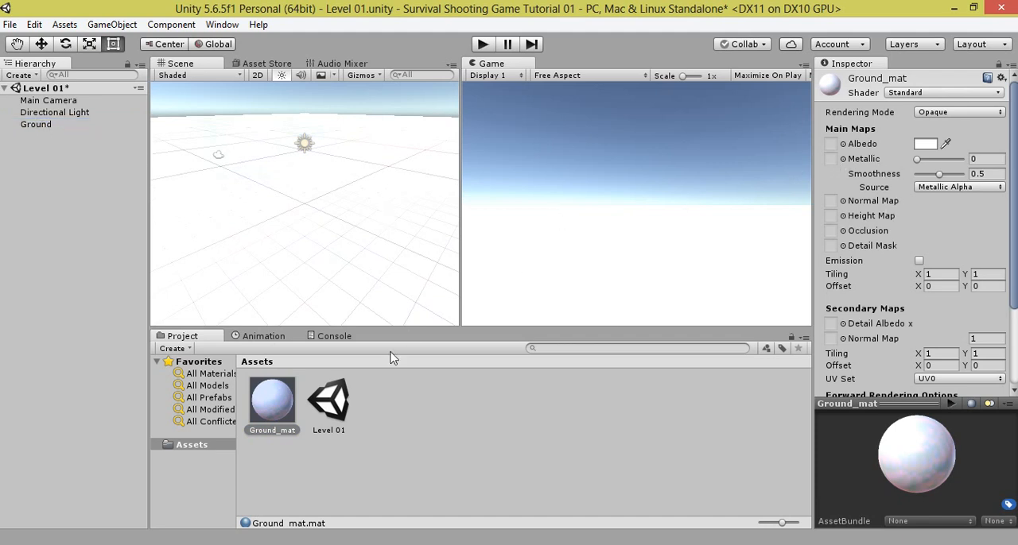
{"action": "left_click", "coordinate": [277, 402]}
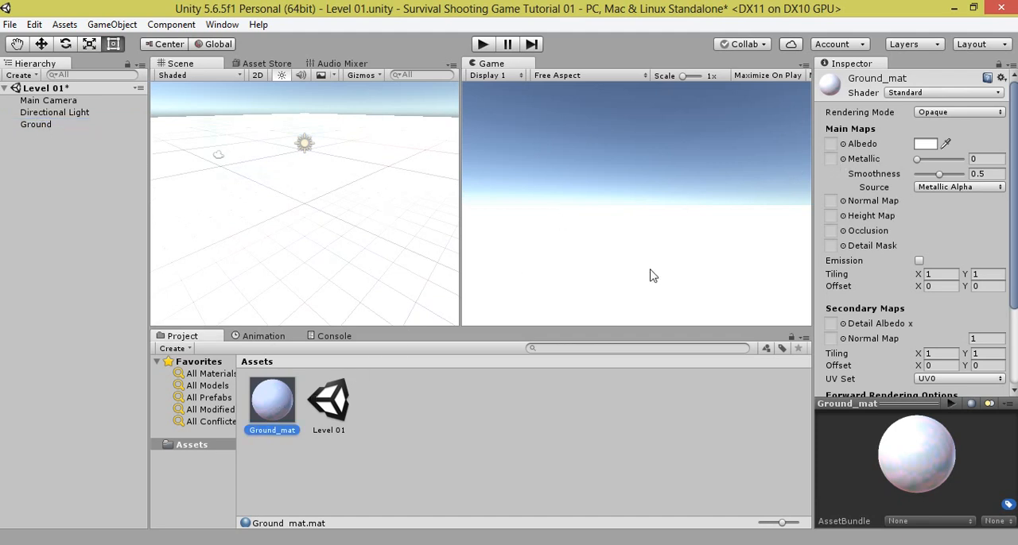
{"action": "left_click", "coordinate": [926, 144]}
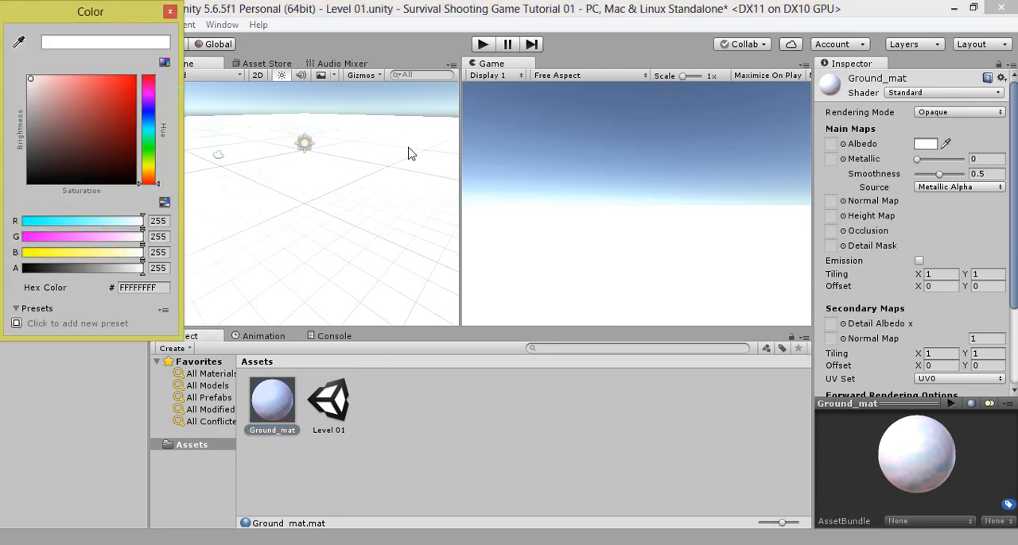
{"action": "left_click", "coordinate": [148, 151]}
{"action": "mouse_move", "coordinate": [116, 75]}
{"action": "left_mouse_down"}
{"action": "mouse_move", "coordinate": [136, 77]}
{"action": "mouse_move", "coordinate": [141, 151]}
{"action": "mouse_move", "coordinate": [137, 124]}
{"action": "left_mouse_up"}
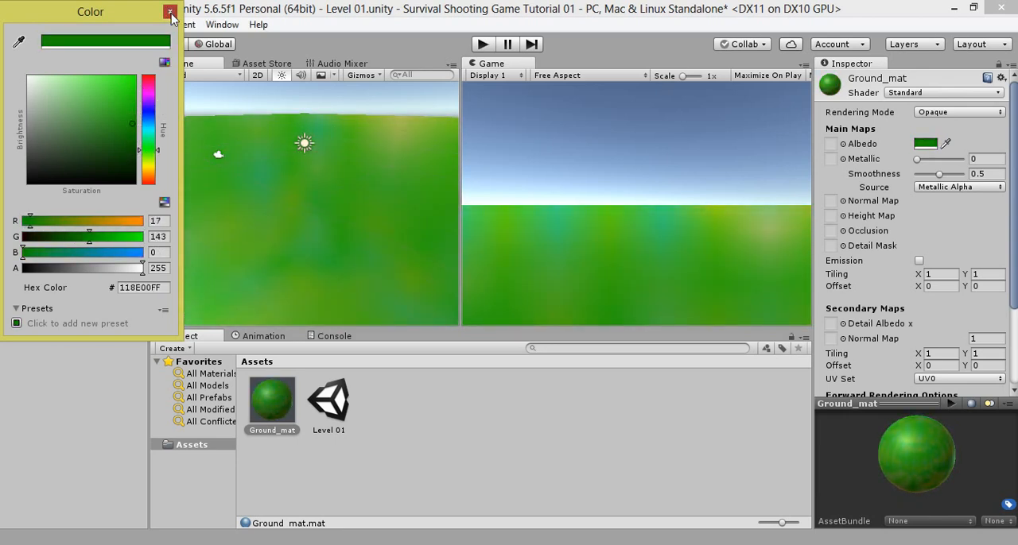
{"action": "left_click", "coordinate": [169, 11]}
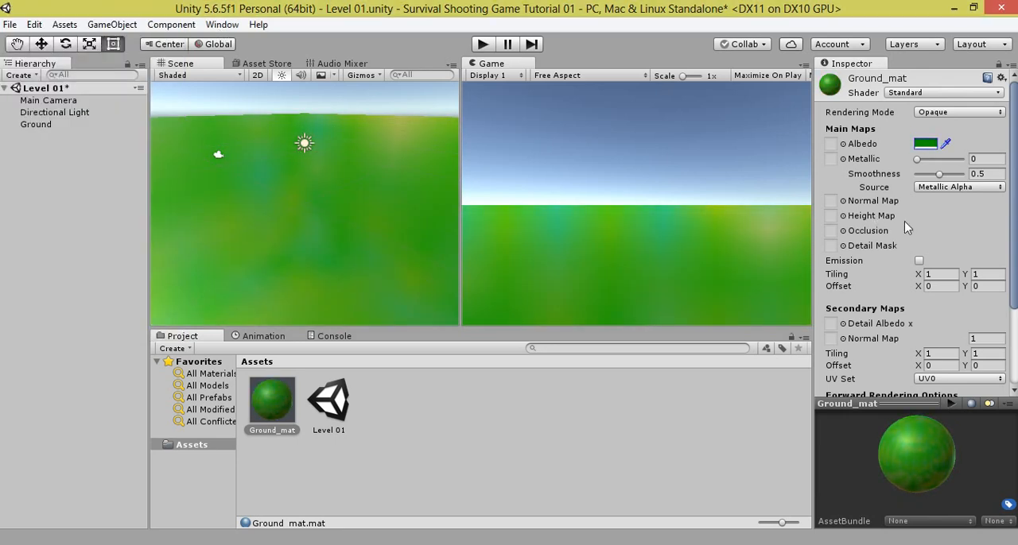
Step: Set Ground_mat's metallic value to 0.45 and smoothness to 0.3, and save the scene
{"action": "left_click", "coordinate": [919, 160]}
{"action": "left_click_drag", "start_coordinate": [920, 163], "coordinate": [935, 179]}
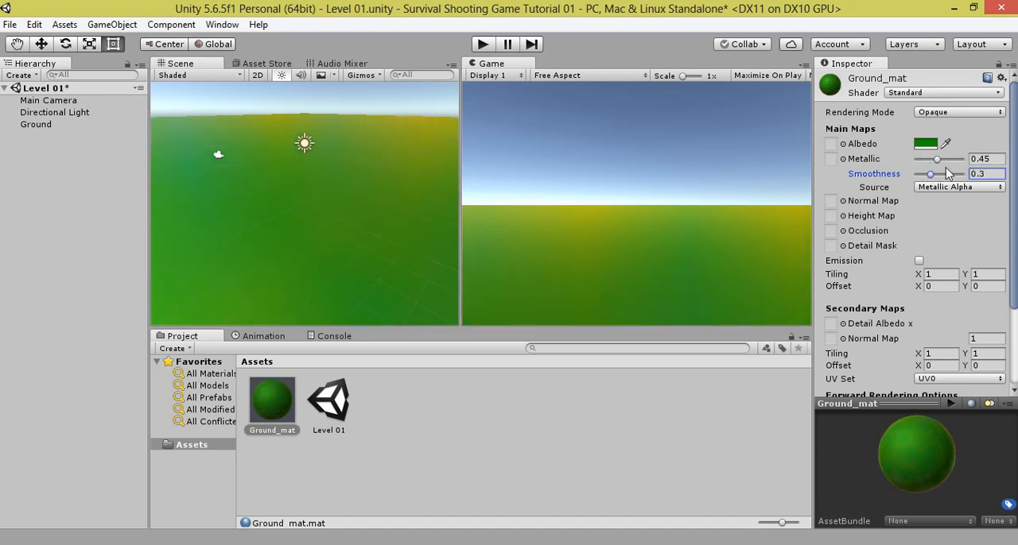
{"action": "left_click", "coordinate": [62, 125]}
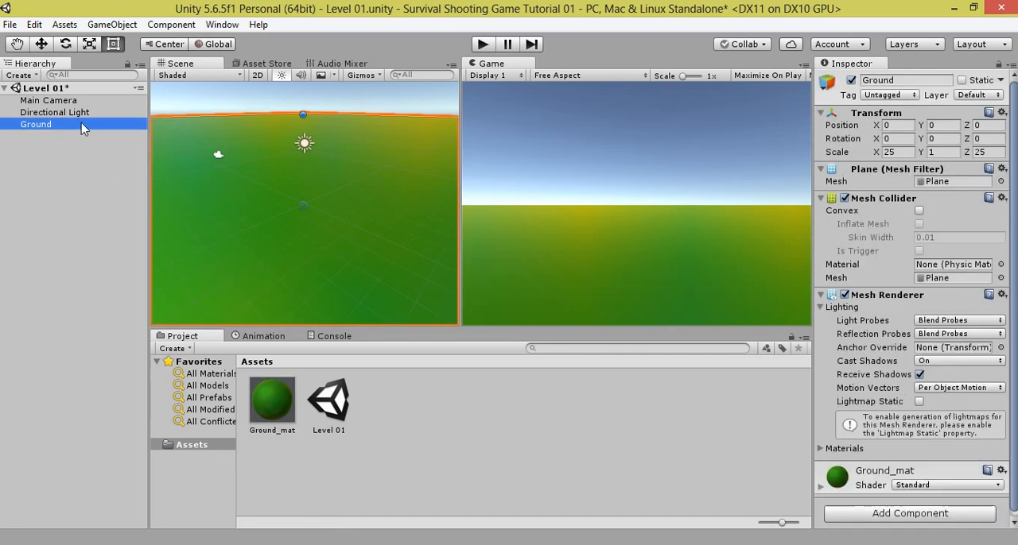
{"action": "key", "text": "ctrl+s"}
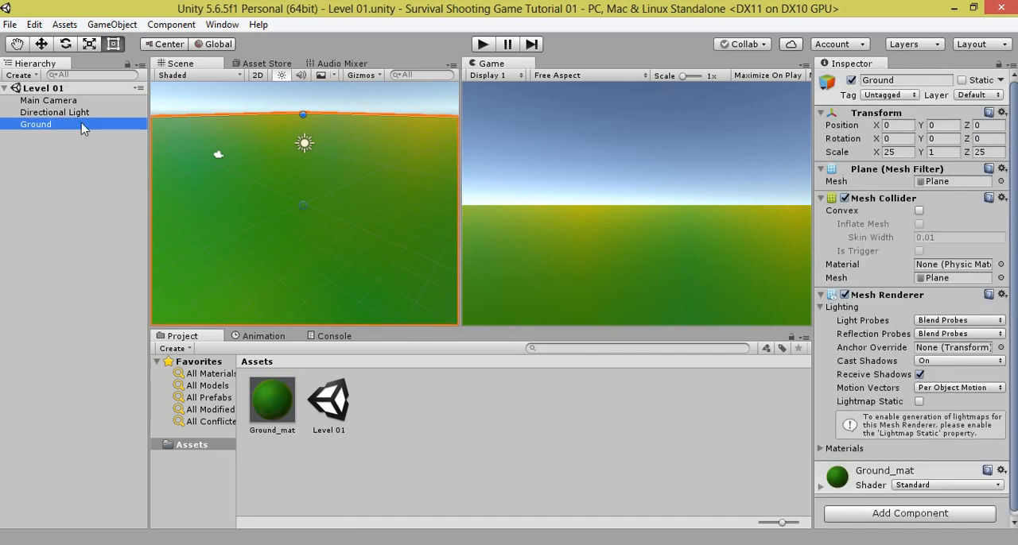
Step: Import the Characters standard asset package into the project with all of its items included
{"action": "right_click", "coordinate": [371, 406]}
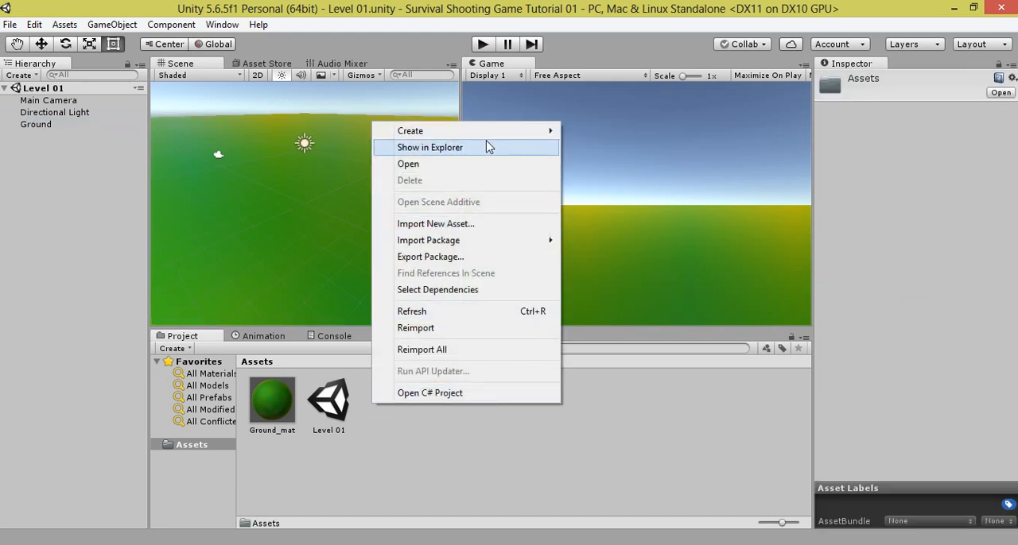
{"action": "mouse_move", "coordinate": [449, 241]}
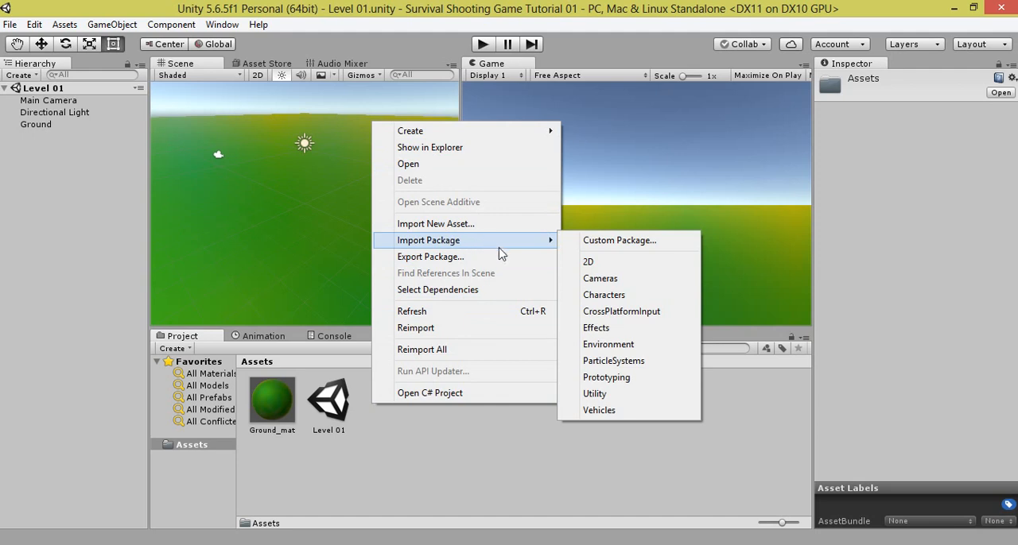
{"action": "left_click", "coordinate": [606, 294]}
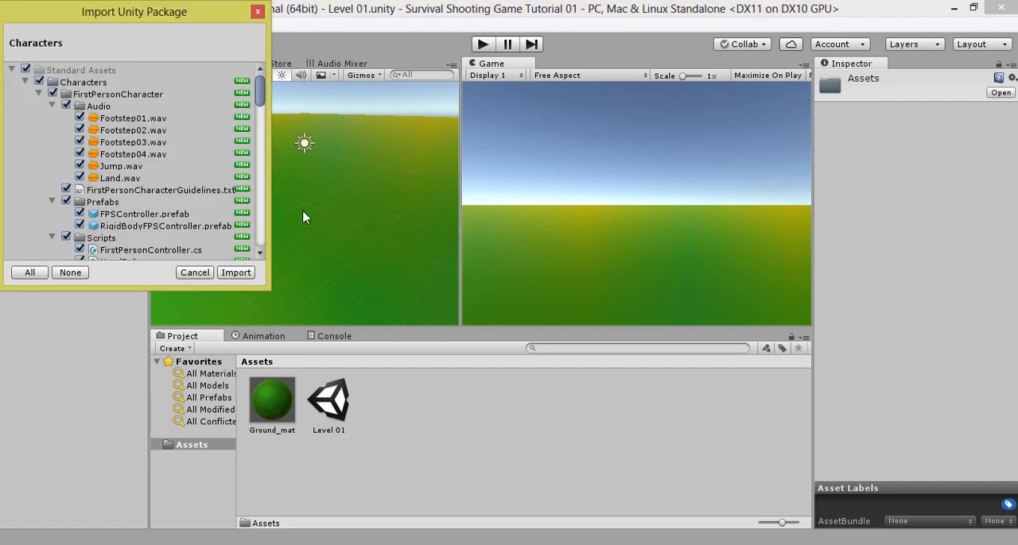
{"action": "left_click", "coordinate": [248, 278]}
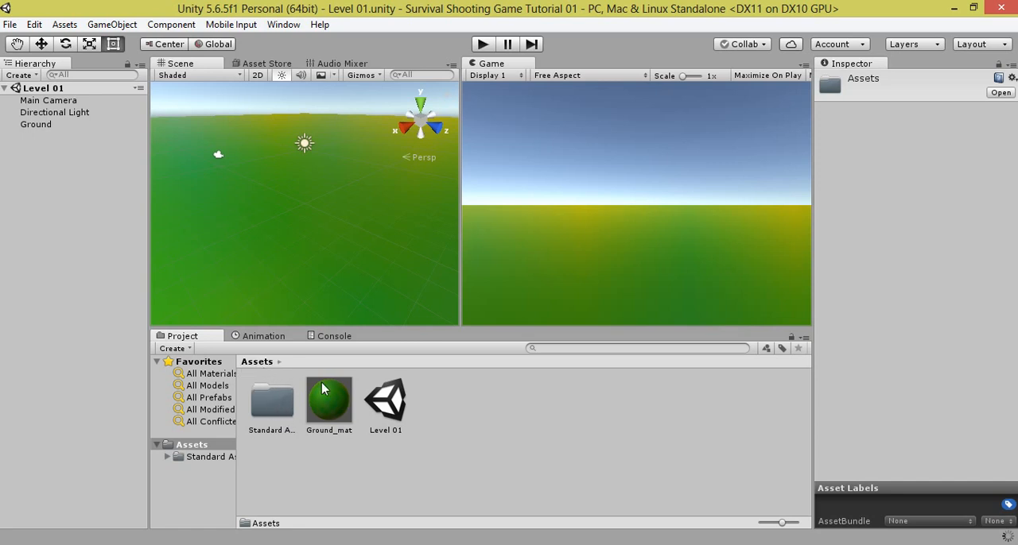
Step: Place the RigidBodyFPSController prefab from the Standard Assets FirstPersonCharacter prefabs on the ground plane in the scene
{"action": "double_click", "coordinate": [270, 406]}
{"action": "double_click", "coordinate": [269, 409]}
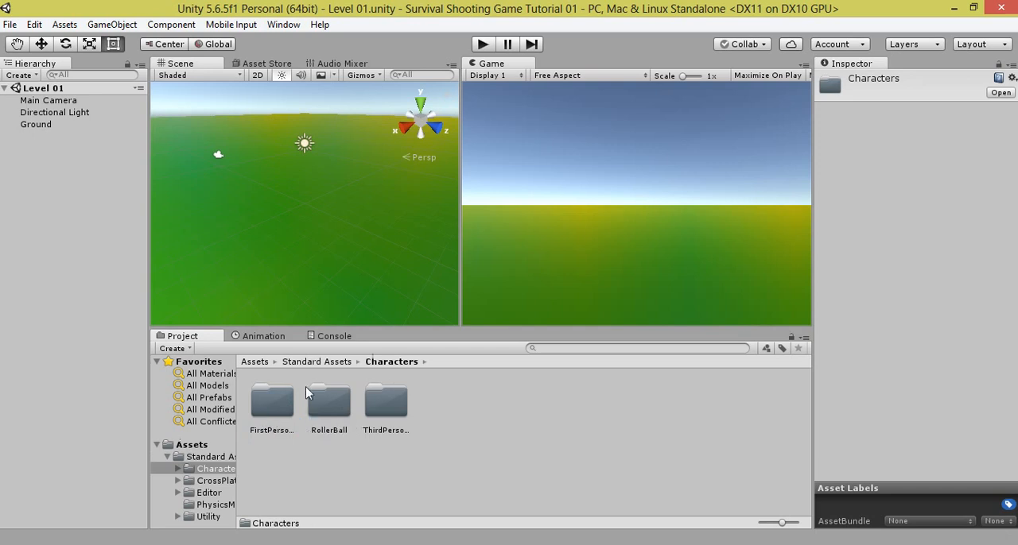
{"action": "left_click", "coordinate": [317, 362]}
{"action": "double_click", "coordinate": [272, 404]}
{"action": "double_click", "coordinate": [273, 407]}
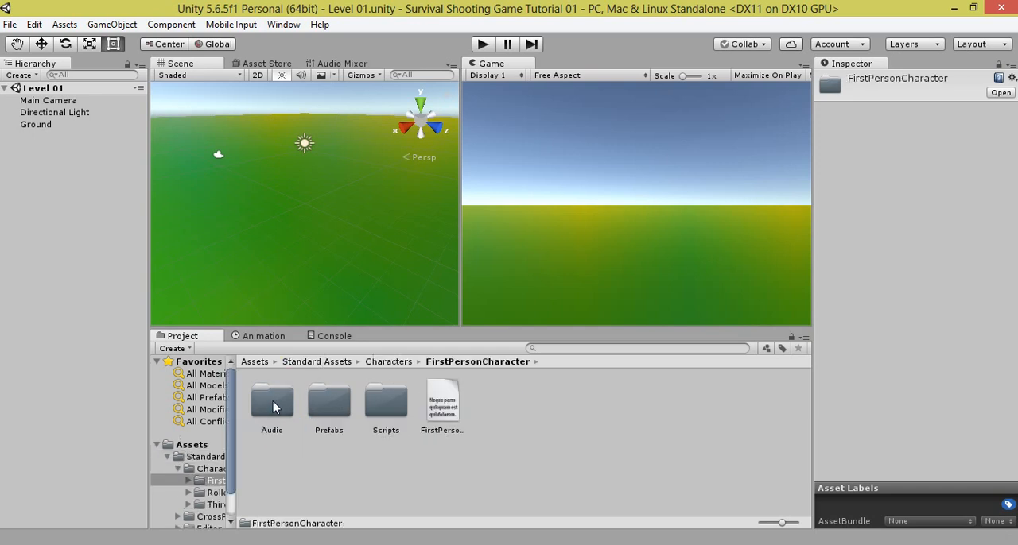
{"action": "double_click", "coordinate": [335, 423]}
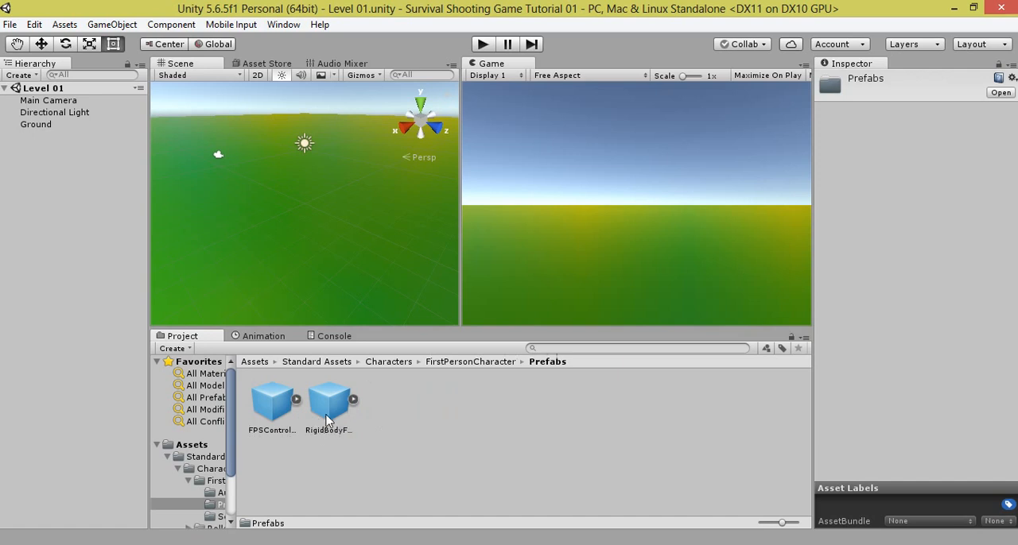
{"action": "left_click_drag", "start_coordinate": [326, 422], "coordinate": [309, 176]}
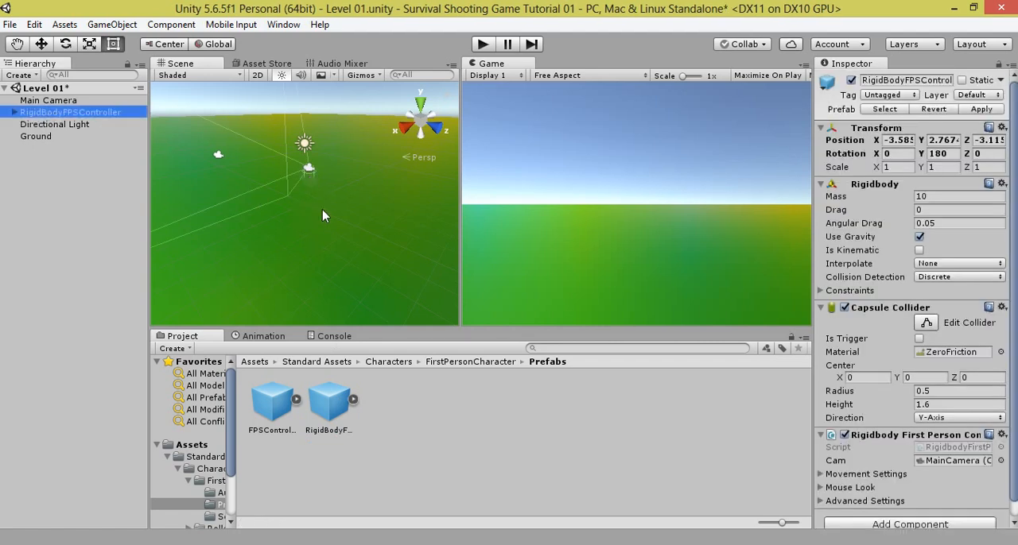
{"action": "key", "text": "f"}
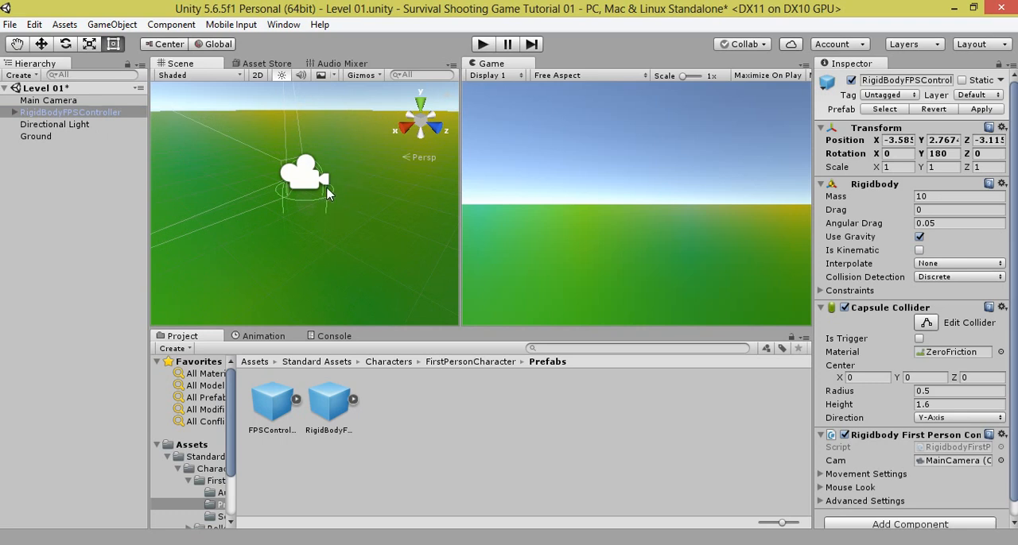
Step: Move the RigidBodyFPSController vertically to Y 1.25 so its capsule stands just above the ground
{"action": "left_click_drag", "start_coordinate": [328, 191], "coordinate": [94, 43], "text": "alt"}
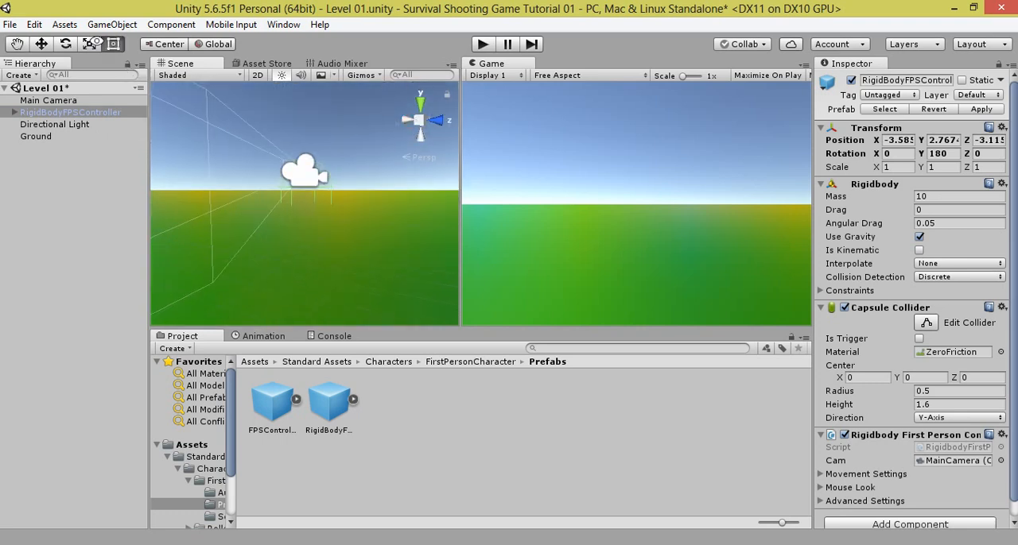
{"action": "left_click", "coordinate": [42, 44]}
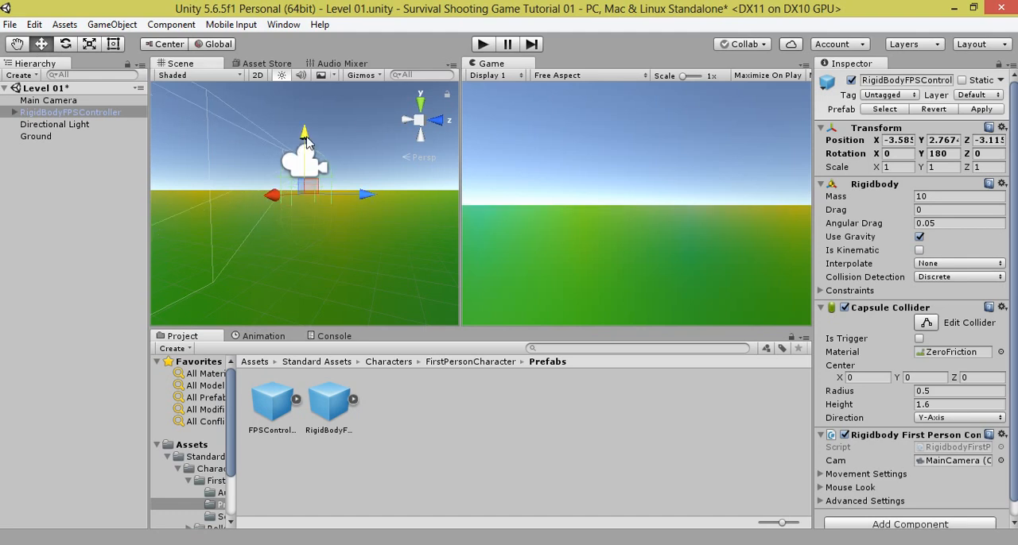
{"action": "left_click_drag", "start_coordinate": [307, 138], "coordinate": [307, 91]}
{"action": "key", "text": "f"}
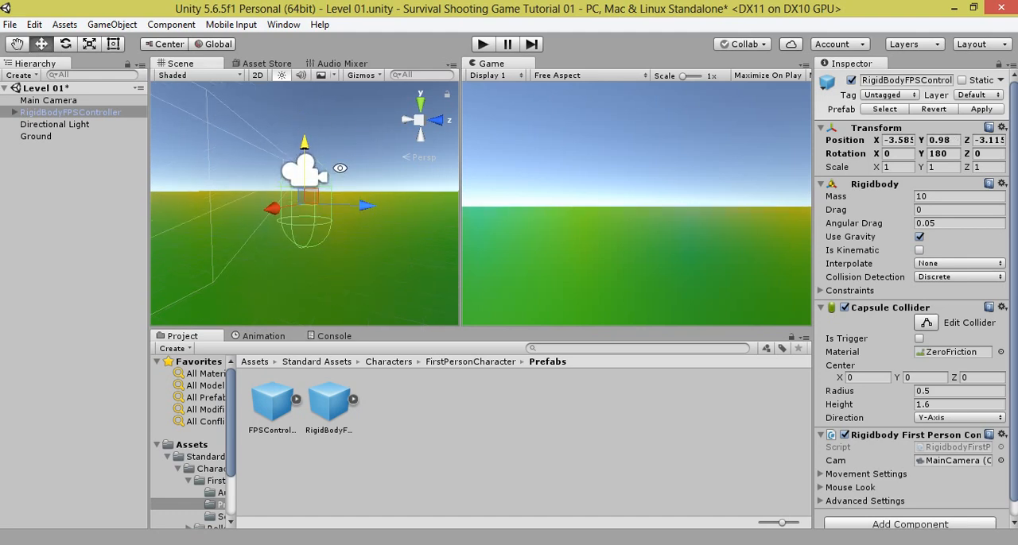
{"action": "left_click_drag", "start_coordinate": [304, 145], "coordinate": [305, 132]}
{"action": "key", "text": "f"}
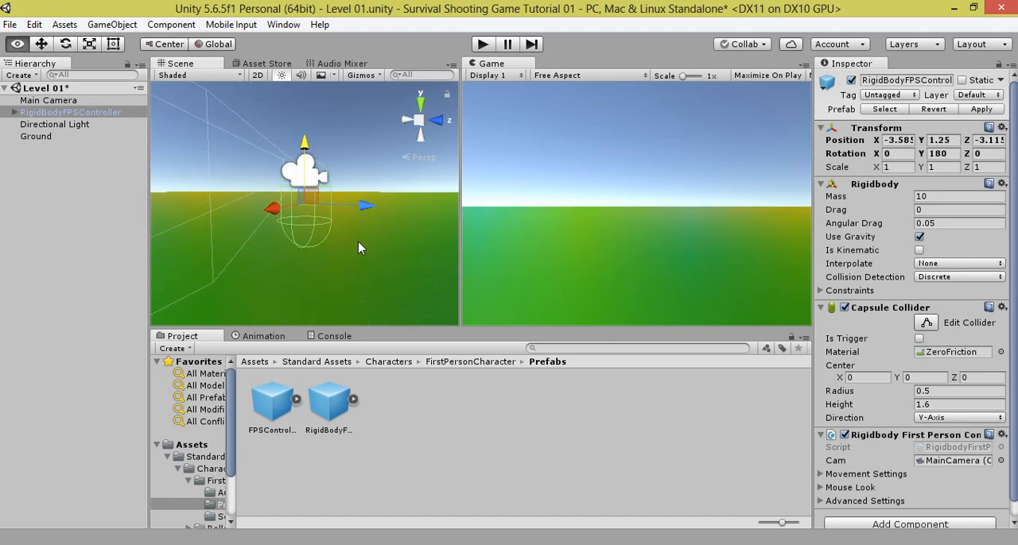
{"action": "left_click_drag", "start_coordinate": [350, 235], "coordinate": [358, 263], "text": "alt"}
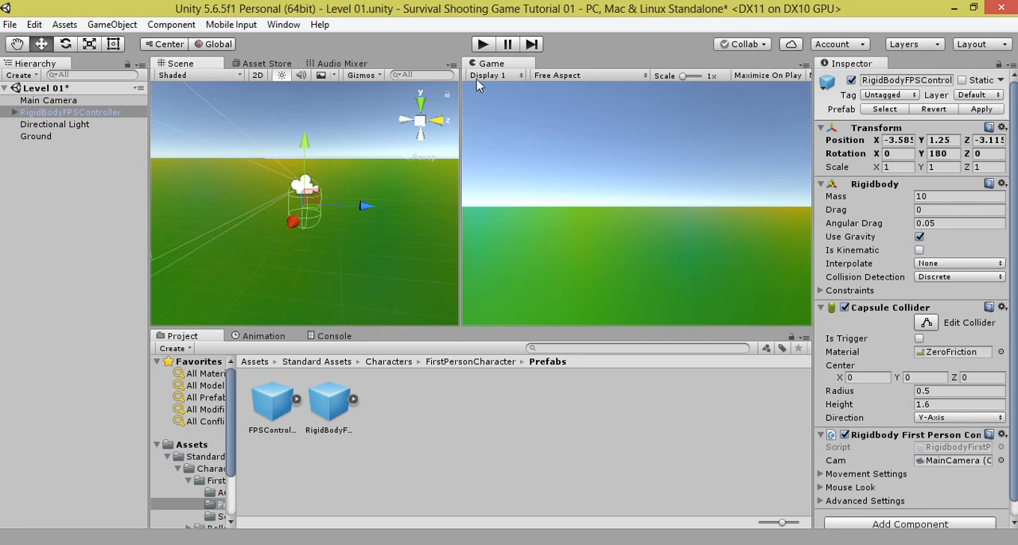
Step: Play-test the scene by walking the first-person controller around the ground in all directions, and stop the game
{"action": "left_click", "coordinate": [481, 45]}
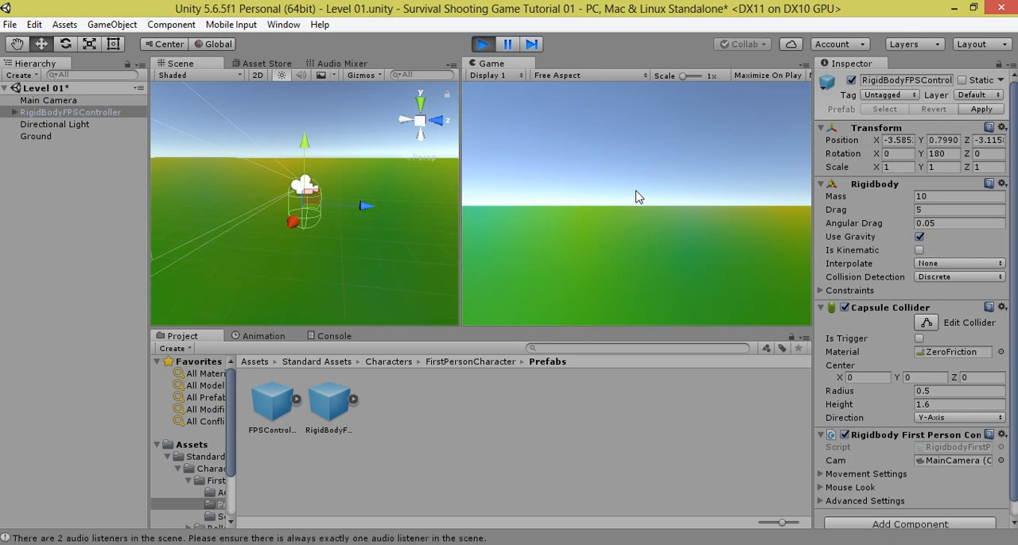
{"action": "key", "text": "w"}
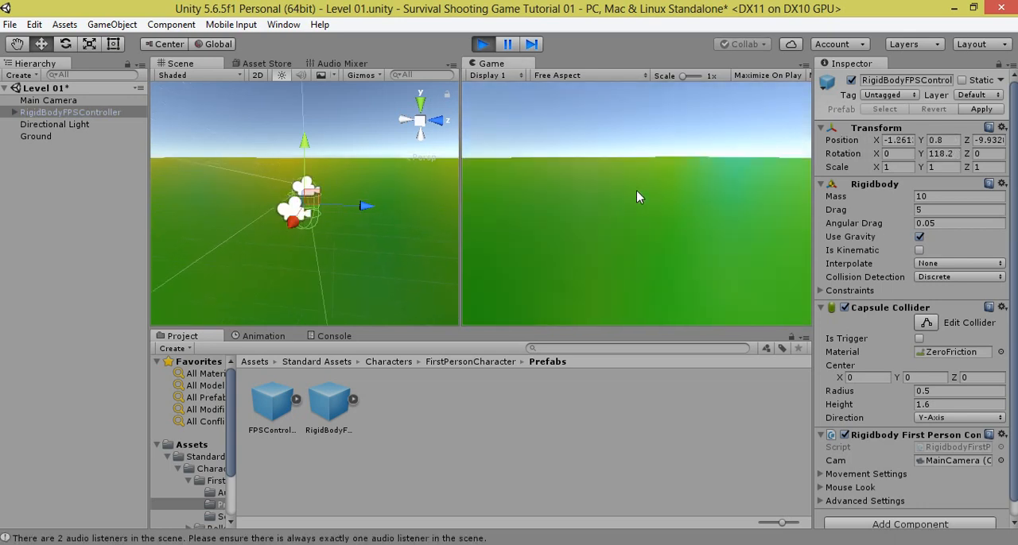
{"action": "key", "text": "s"}
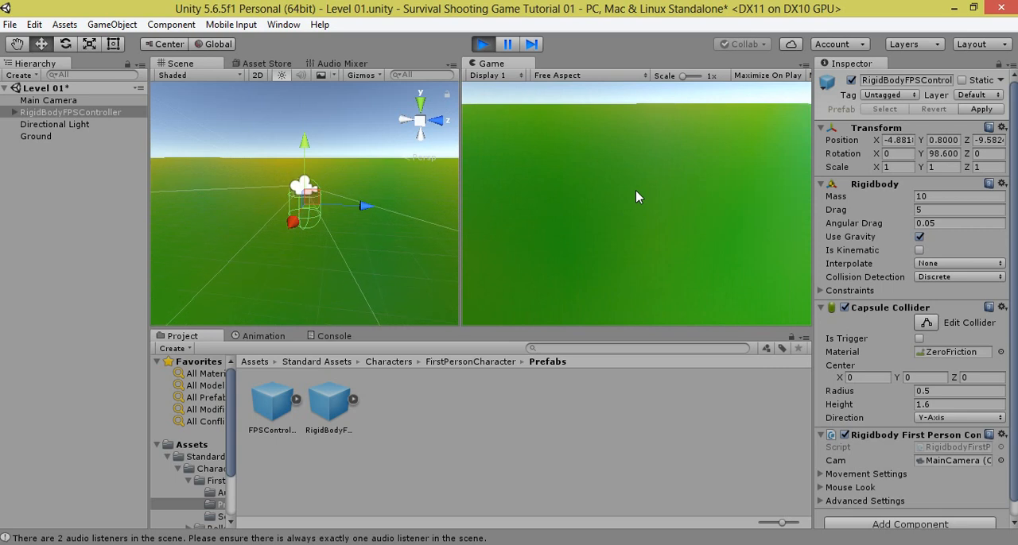
{"action": "key", "text": "d"}
{"action": "key", "text": "w"}
{"action": "key", "text": "a"}
{"action": "key", "text": "w"}
{"action": "key", "text": "a"}
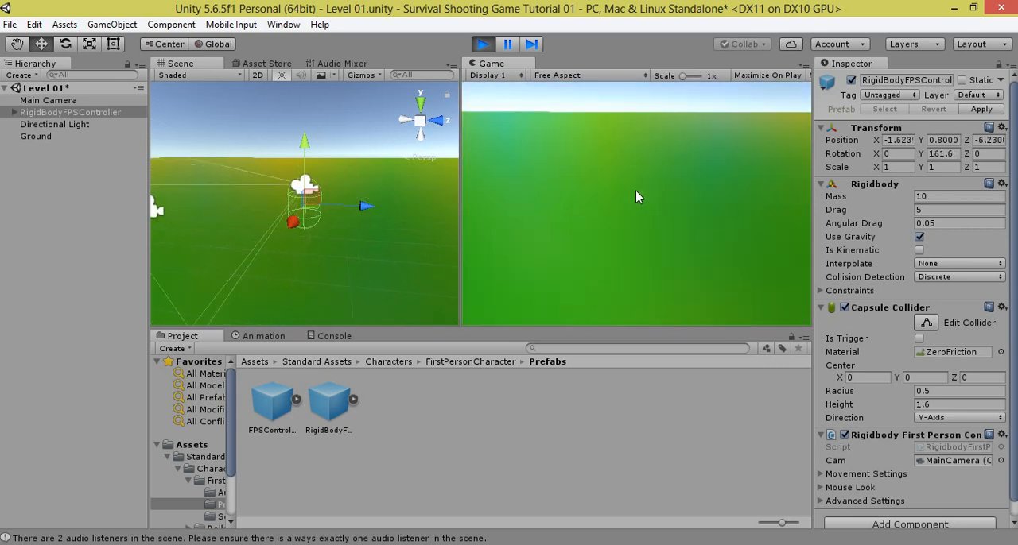
{"action": "key", "text": "w"}
{"action": "key", "text": "a"}
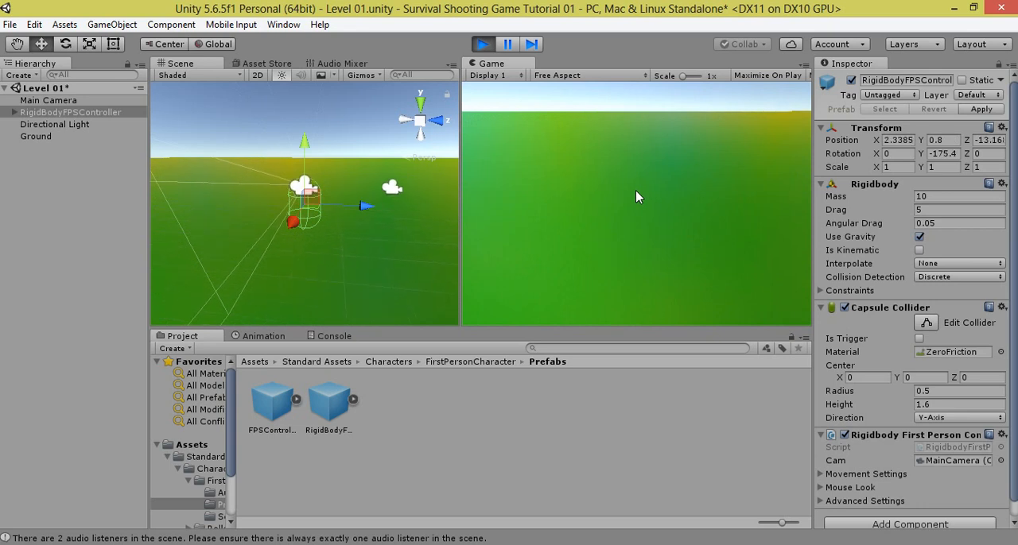
{"action": "key", "text": "s"}
{"action": "key", "text": "d"}
{"action": "key", "text": "w"}
{"action": "key", "text": "w"}
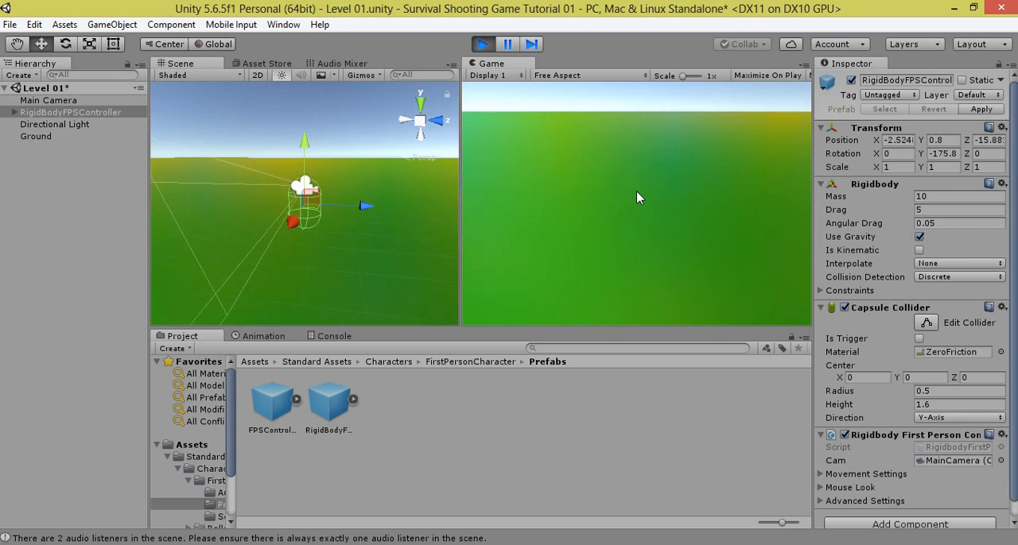
{"action": "left_click", "coordinate": [481, 45]}
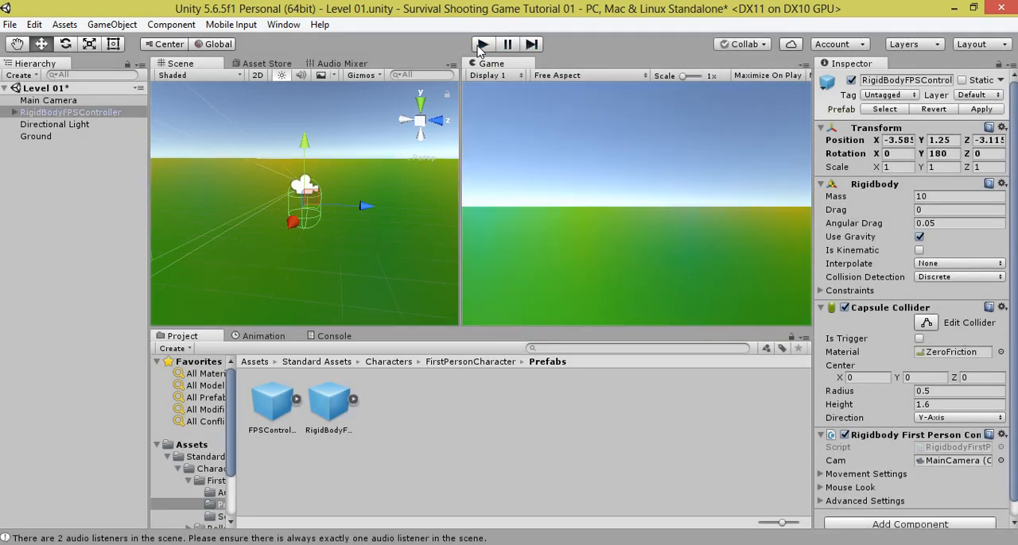
Step: Check the camera nested in RigidBodyFPSController and delete the scene's separate Main Camera object
{"action": "left_click", "coordinate": [41, 185]}
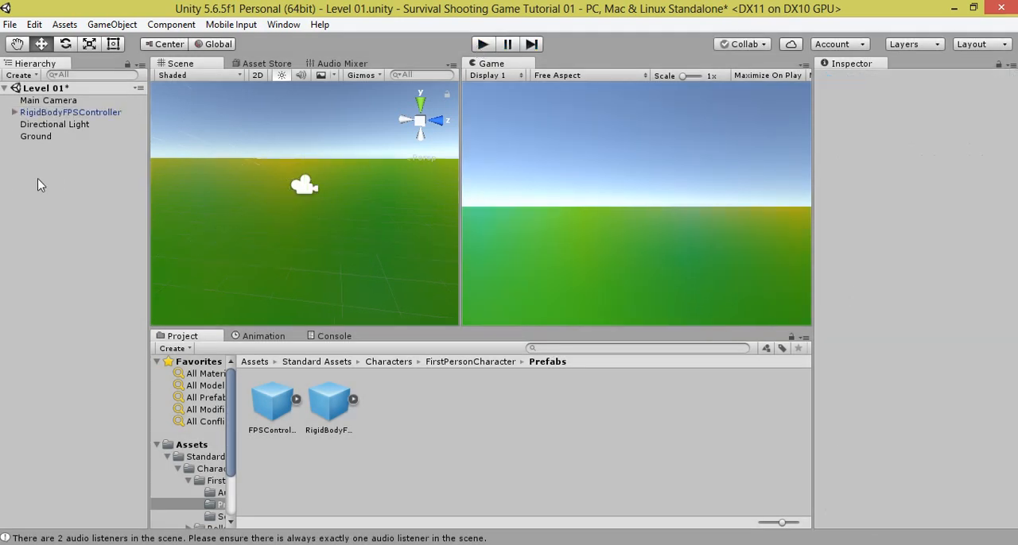
{"action": "left_click", "coordinate": [15, 113]}
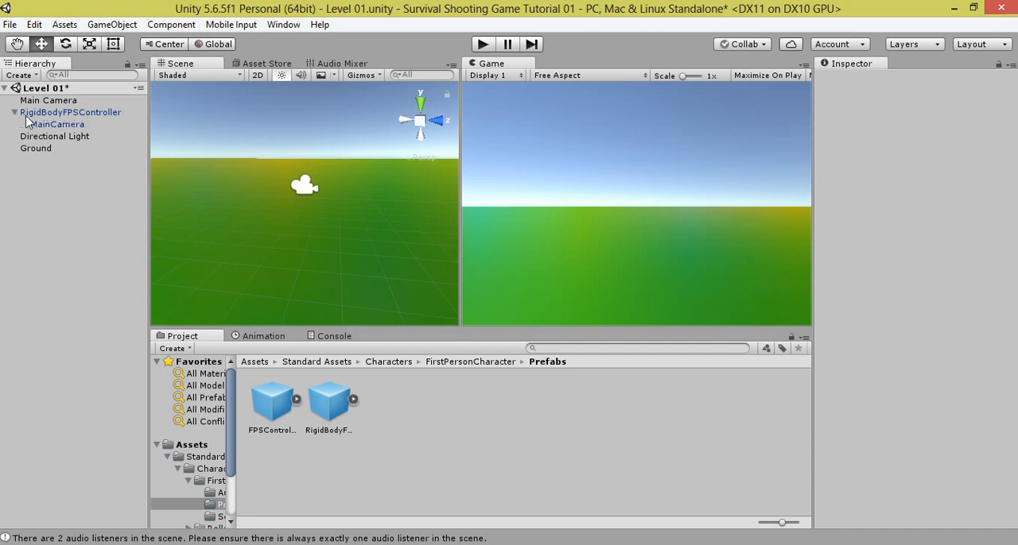
{"action": "left_click", "coordinate": [59, 124]}
{"action": "left_click", "coordinate": [22, 116]}
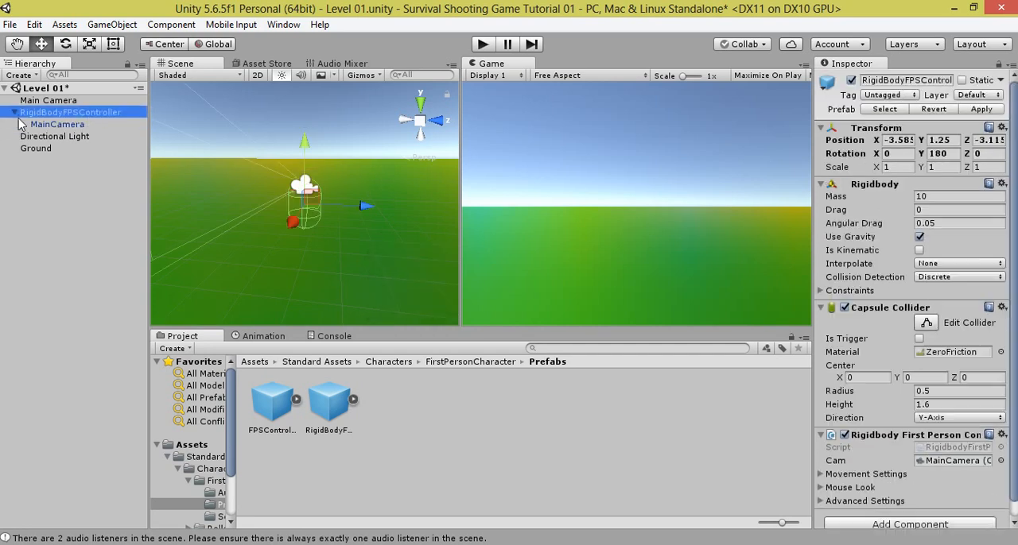
{"action": "left_click", "coordinate": [14, 113]}
{"action": "left_click", "coordinate": [81, 102]}
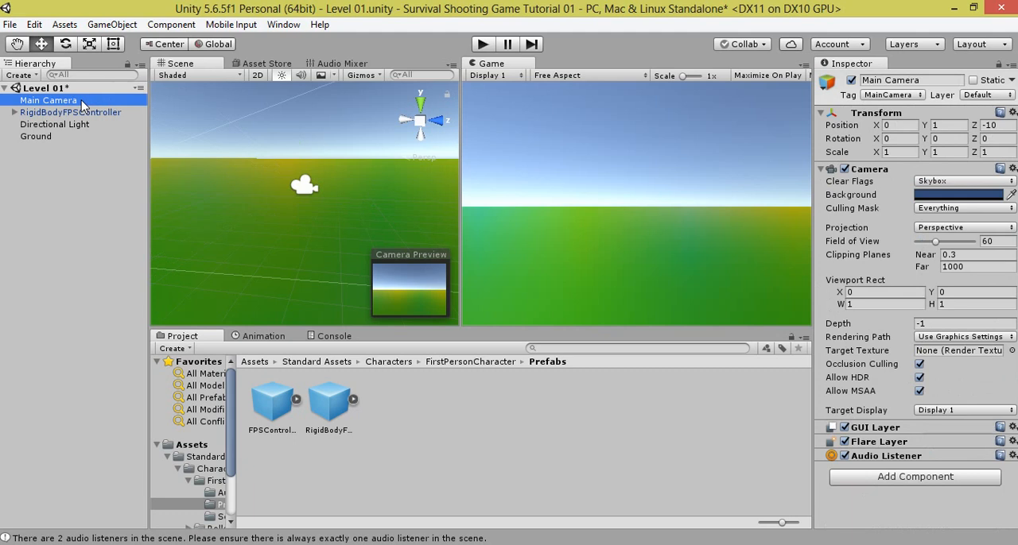
{"action": "key", "text": "Delete"}
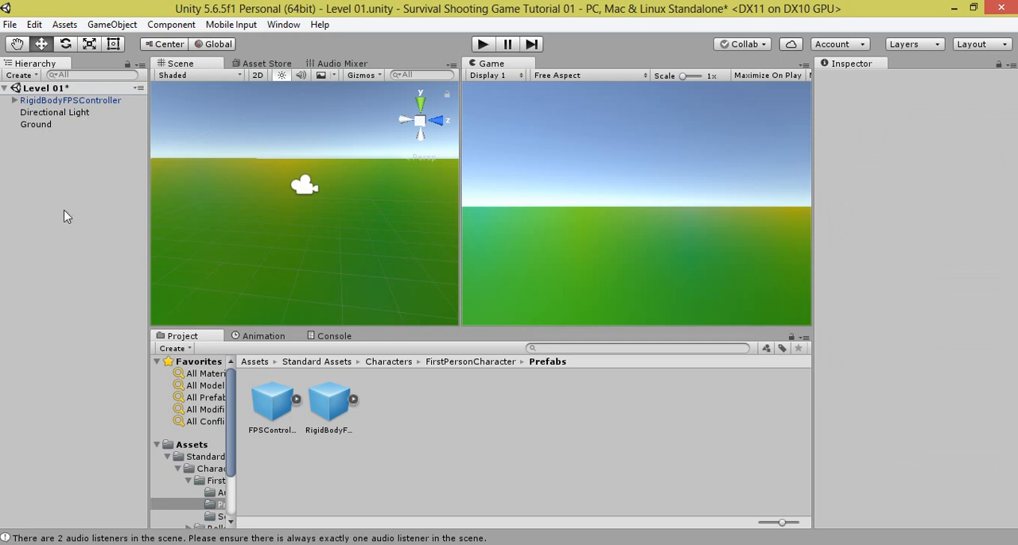
Step: Add a 3D cube in front of the player at Z -7.39 and place a duplicate of it at X -8.65
{"action": "left_click", "coordinate": [254, 362]}
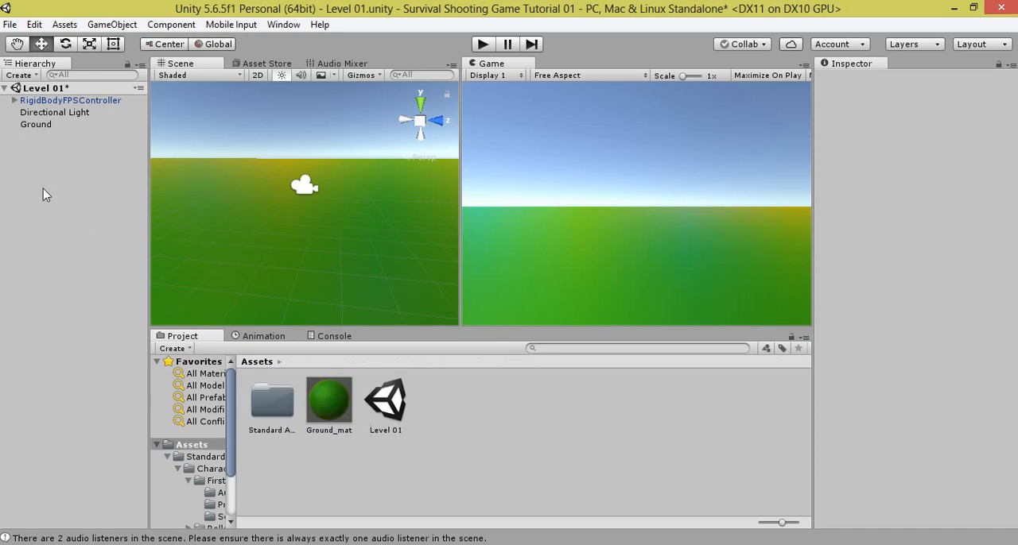
{"action": "right_click", "coordinate": [56, 182]}
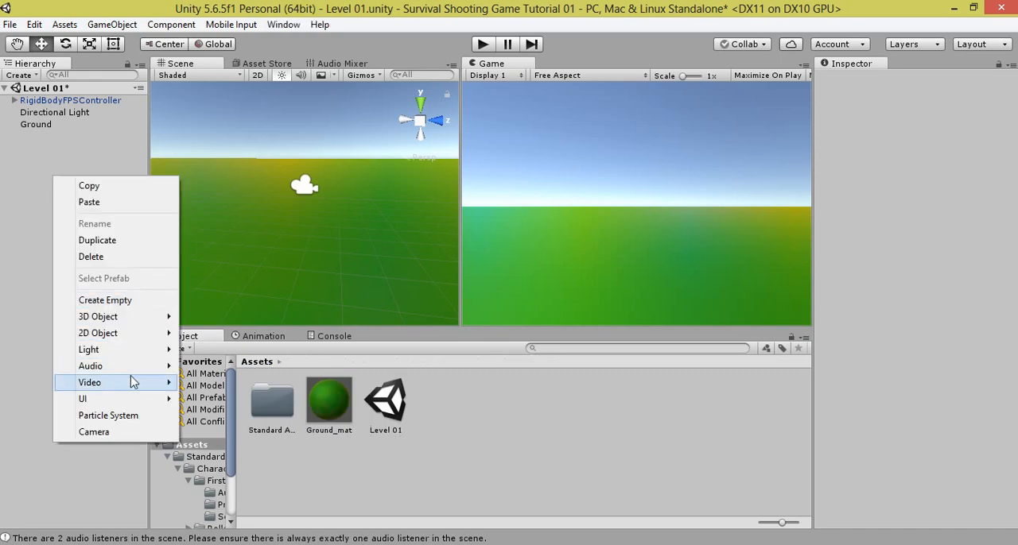
{"action": "mouse_move", "coordinate": [137, 323]}
{"action": "left_click", "coordinate": [216, 318]}
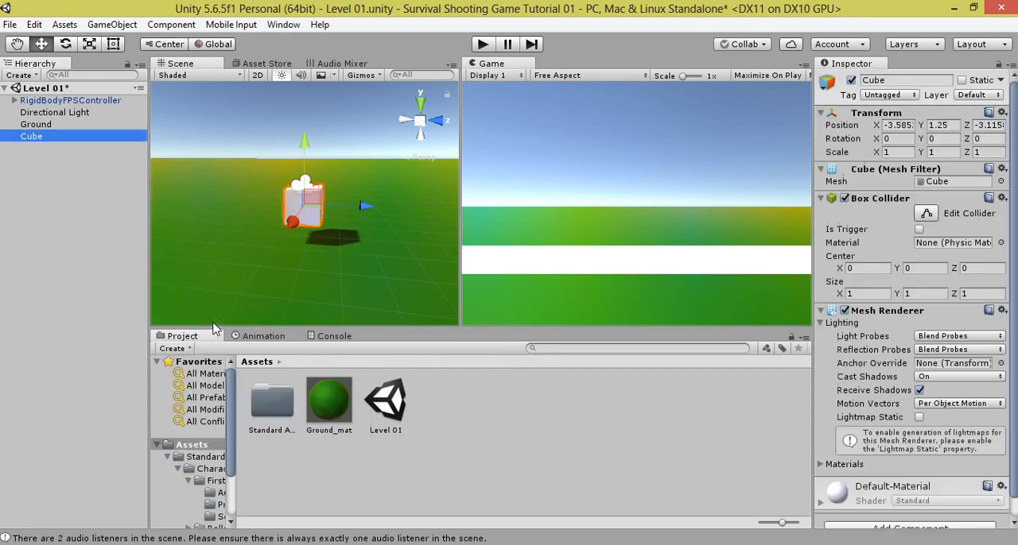
{"action": "left_click_drag", "start_coordinate": [362, 206], "coordinate": [267, 206]}
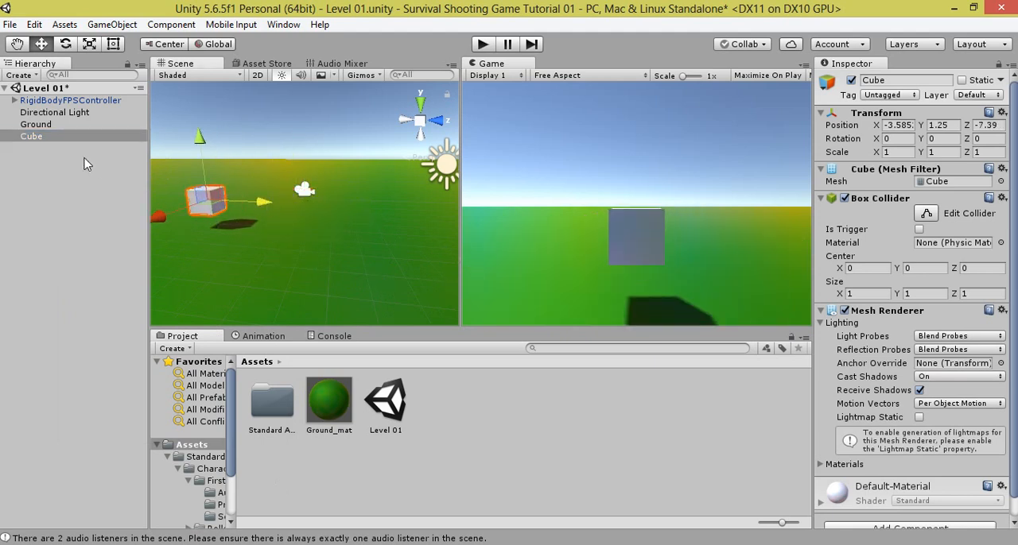
{"action": "key", "text": "ctrl+d"}
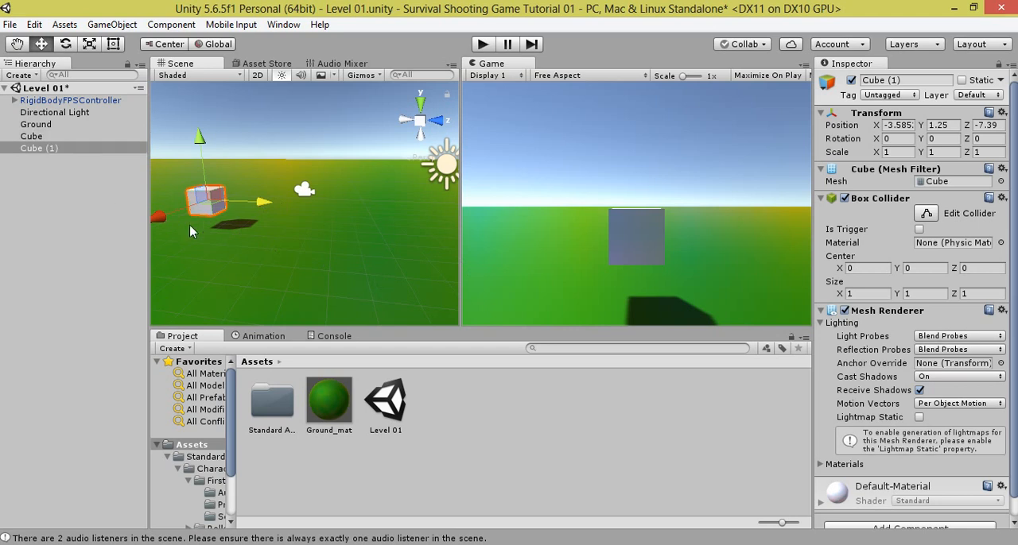
{"action": "left_click_drag", "start_coordinate": [167, 213], "coordinate": [235, 177]}
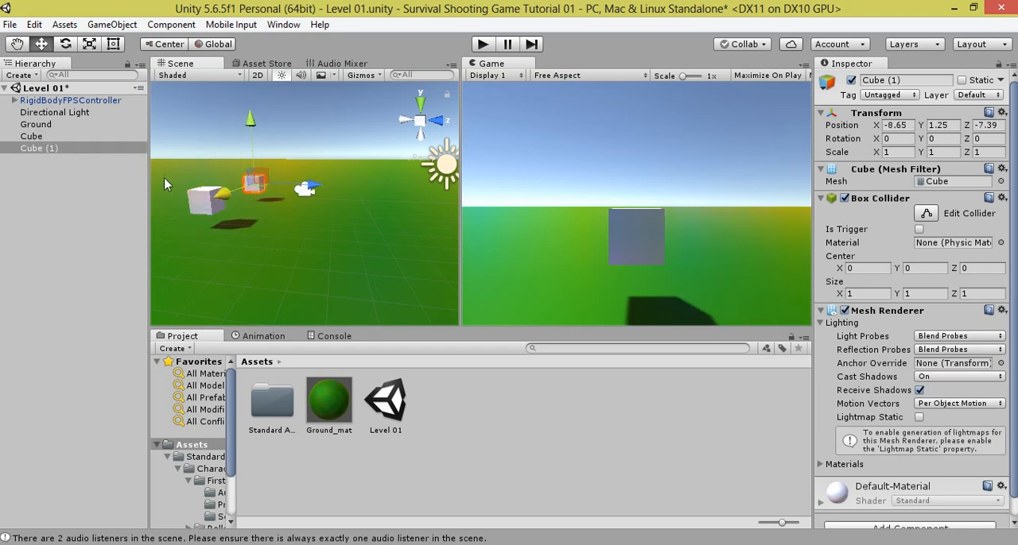
Step: Duplicate both cubes and move the copies to Z -10.29, shifted along X so that Cube (3) sits at about X -1.045
{"action": "left_click", "coordinate": [52, 136], "text": "ctrl"}
{"action": "key", "text": "ctrl+d"}
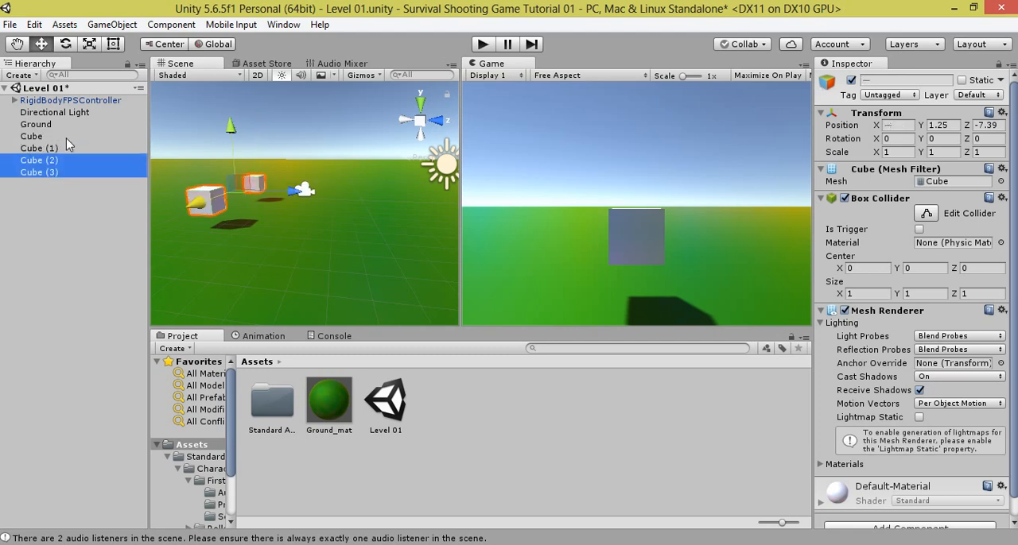
{"action": "left_click_drag", "start_coordinate": [292, 194], "coordinate": [233, 186]}
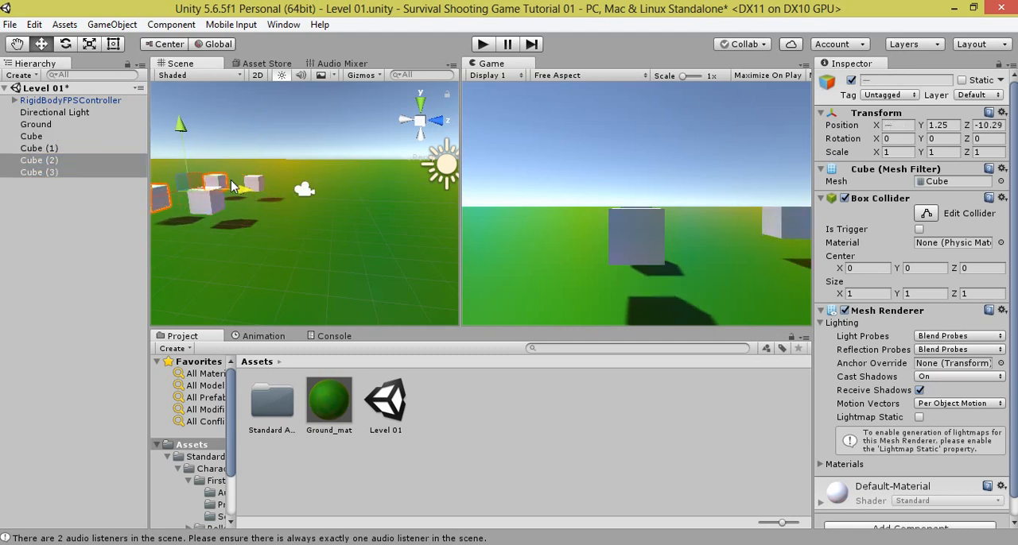
{"action": "left_click_drag", "start_coordinate": [167, 200], "coordinate": [139, 211]}
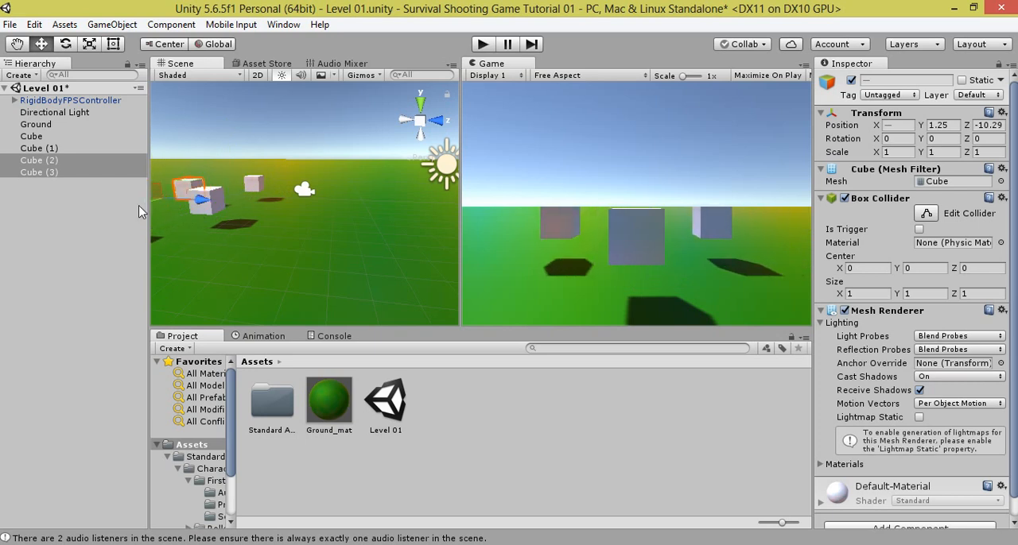
{"action": "left_click", "coordinate": [67, 172]}
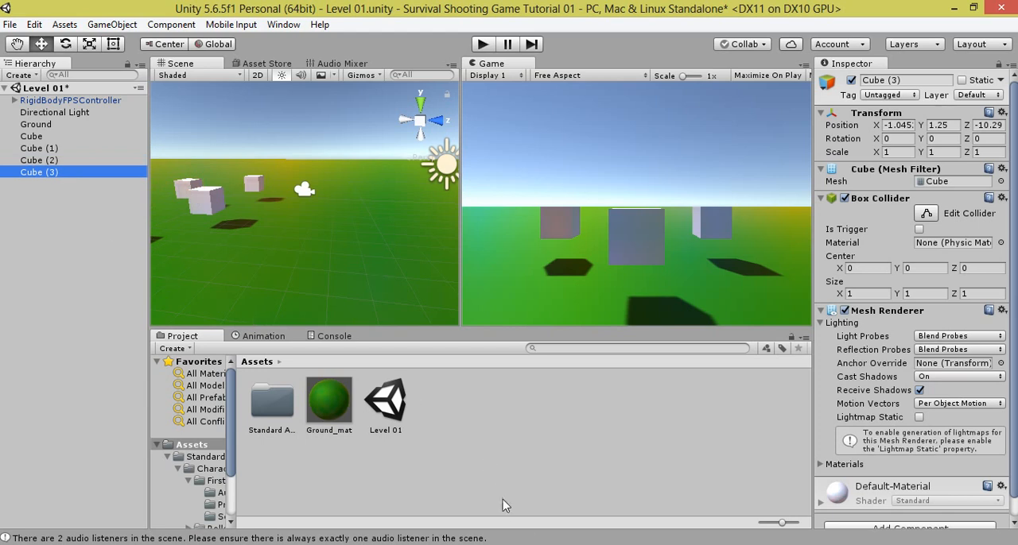
Step: Create a material named cube 1 in the Assets folder and duplicate it as cube 2
{"action": "right_click", "coordinate": [453, 455]}
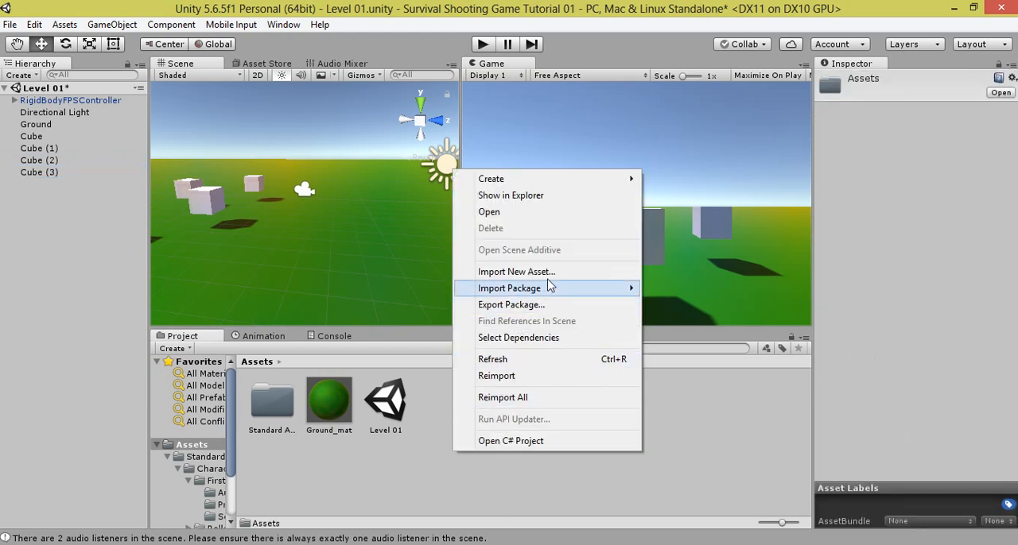
{"action": "mouse_move", "coordinate": [557, 179]}
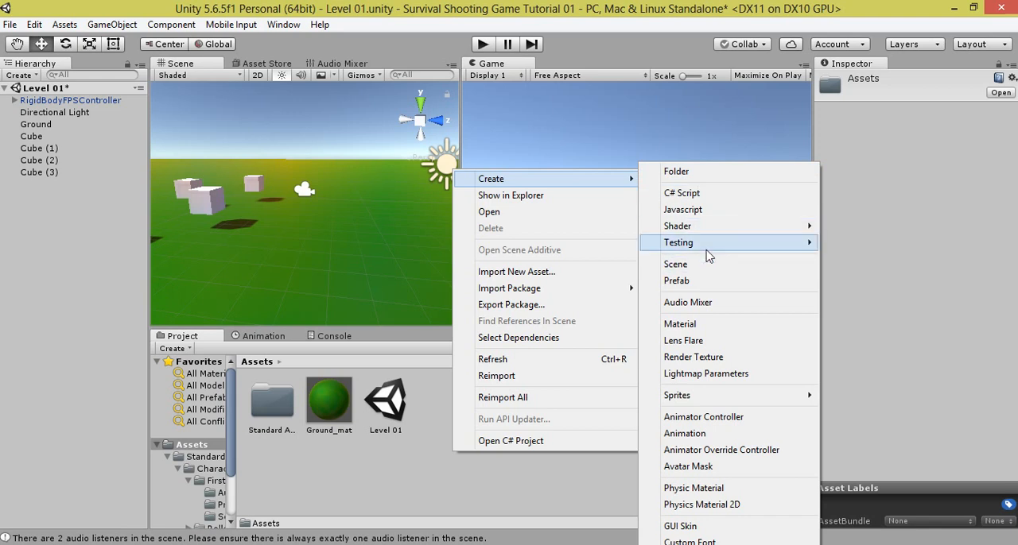
{"action": "left_click", "coordinate": [697, 326]}
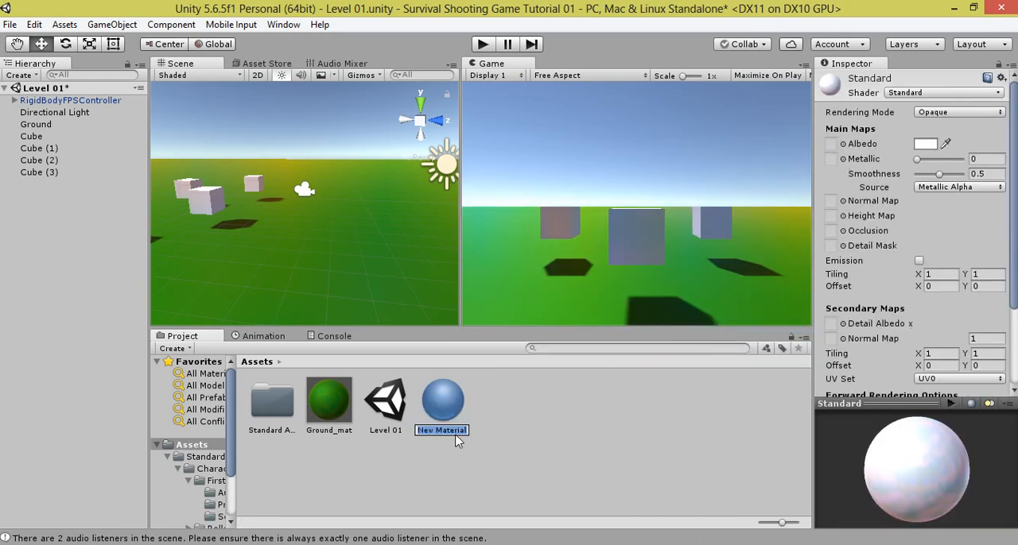
{"action": "type", "text": "cube 1"}
{"action": "key", "text": "Return"}
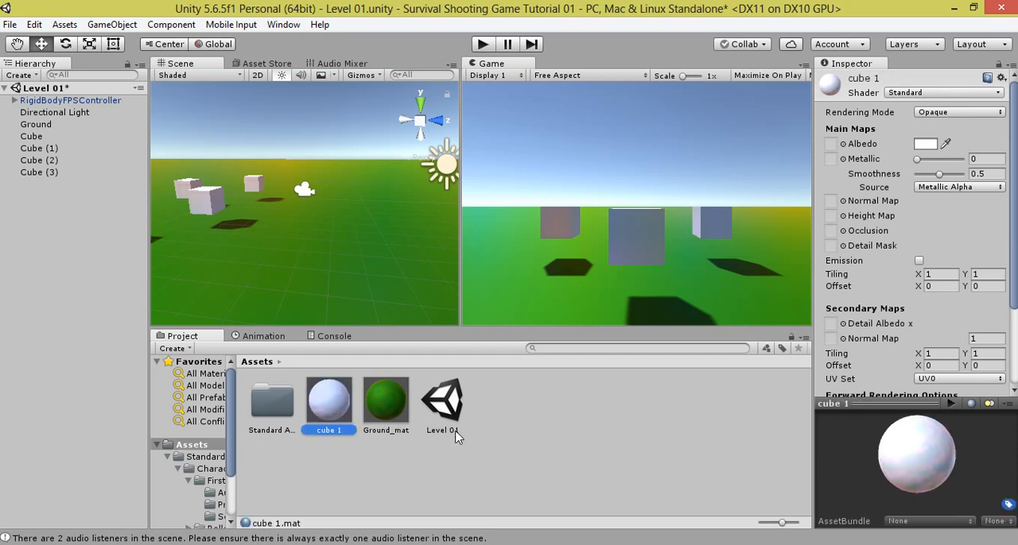
{"action": "key", "text": "ctrl+d"}
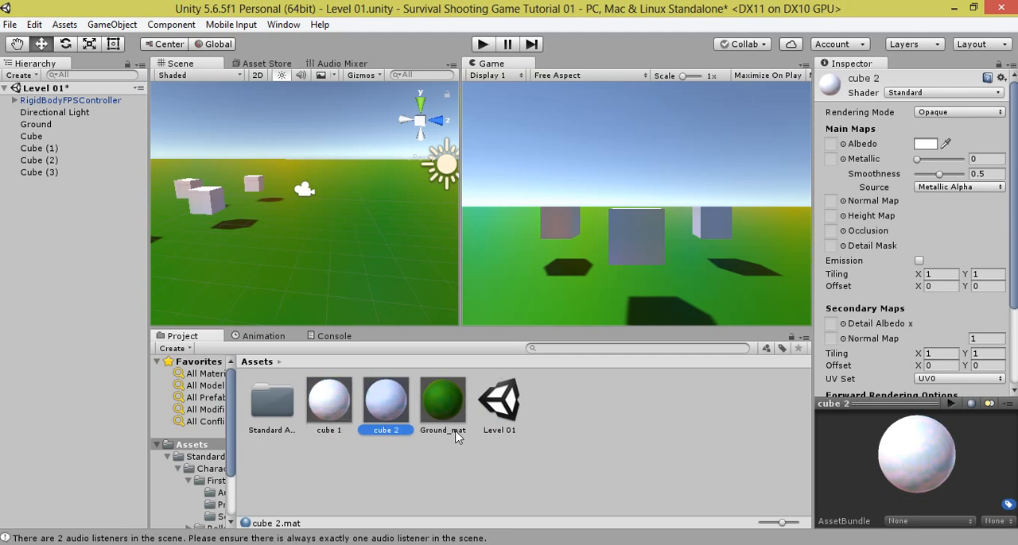
Step: Apply the cube 1 material to two of the cubes and the cube 2 material to the other two, including Cube (3)
{"action": "left_click", "coordinate": [339, 418]}
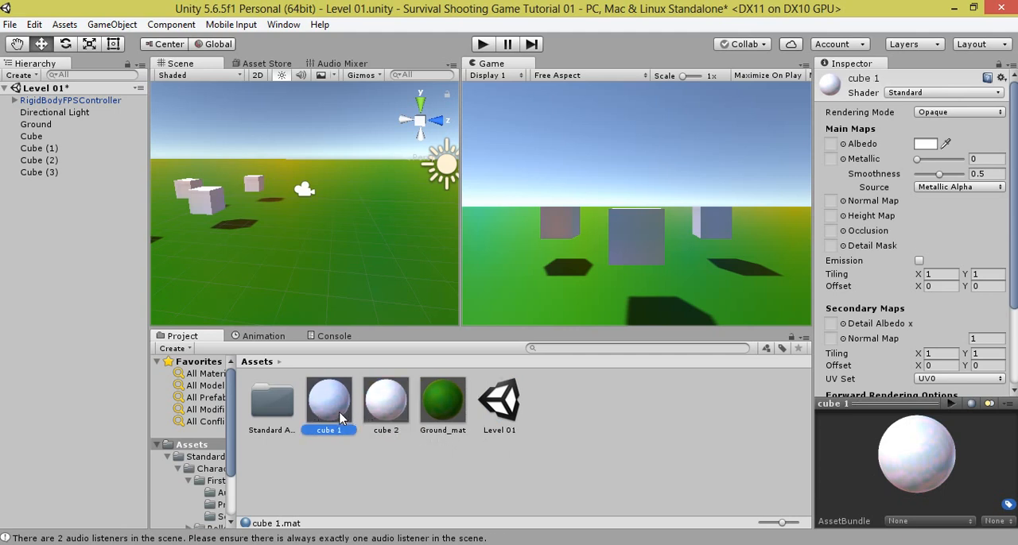
{"action": "left_click_drag", "start_coordinate": [340, 418], "coordinate": [61, 160]}
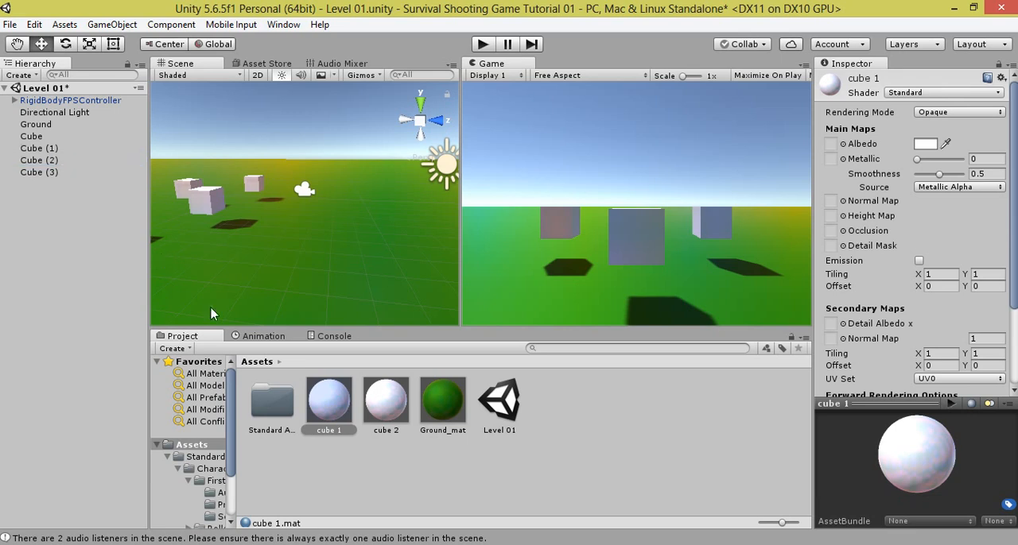
{"action": "left_click_drag", "start_coordinate": [342, 412], "coordinate": [120, 206]}
{"action": "left_click_drag", "start_coordinate": [76, 155], "coordinate": [55, 174]}
Step: Set the cube 1 material's albedo to red, its metallic to 0.42 and its smoothness to 0.18
{"action": "left_click", "coordinate": [326, 418]}
{"action": "left_click", "coordinate": [925, 145]}
{"action": "left_click_drag", "start_coordinate": [86, 125], "coordinate": [194, 71]}
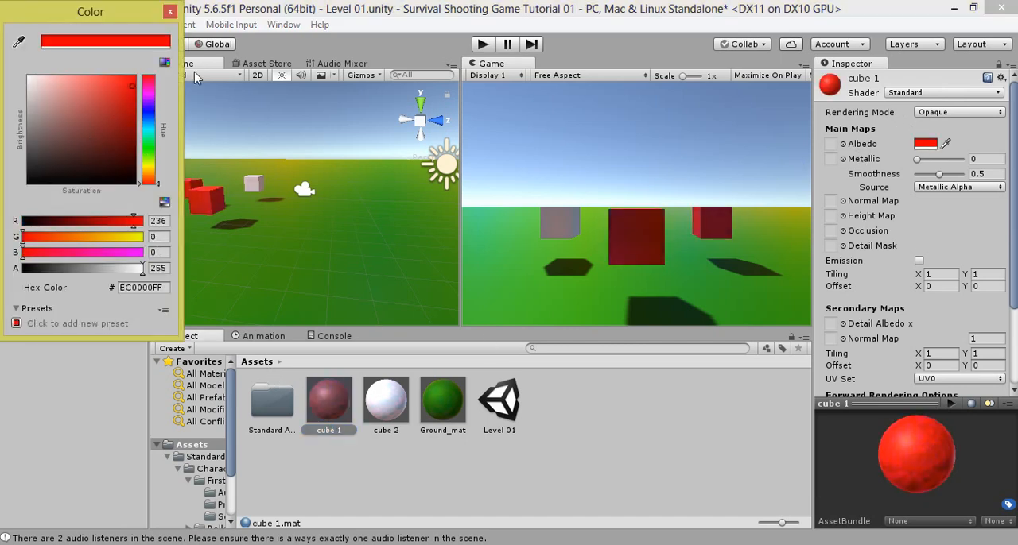
{"action": "left_click", "coordinate": [171, 11]}
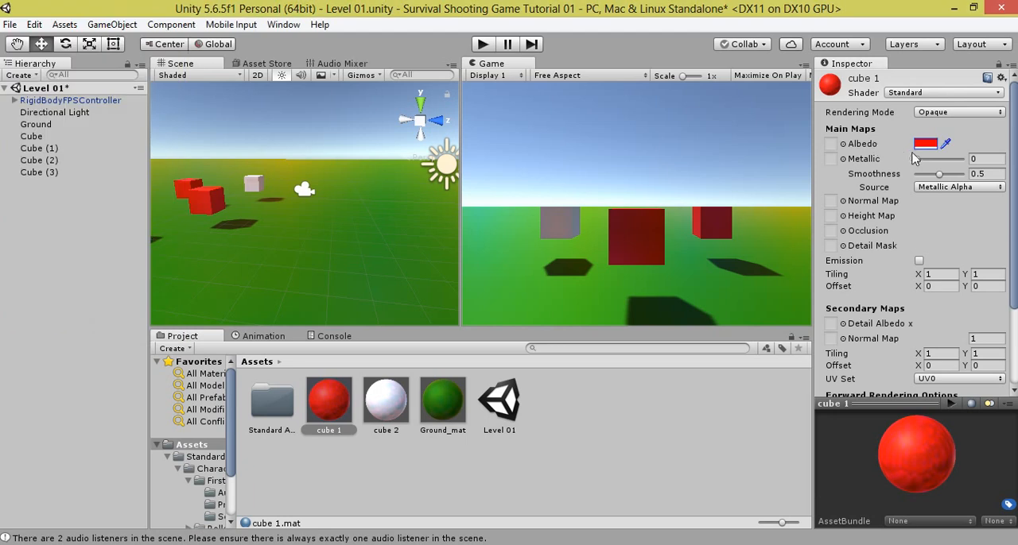
{"action": "mouse_move", "coordinate": [915, 158]}
{"action": "left_mouse_down"}
{"action": "mouse_move", "coordinate": [936, 160]}
{"action": "mouse_move", "coordinate": [935, 175]}
{"action": "mouse_move", "coordinate": [924, 174]}
{"action": "left_mouse_up"}
Step: Set the cube 2 material's albedo to blue (0041FF) and adjust its metallic and smoothness
{"action": "left_click", "coordinate": [386, 401]}
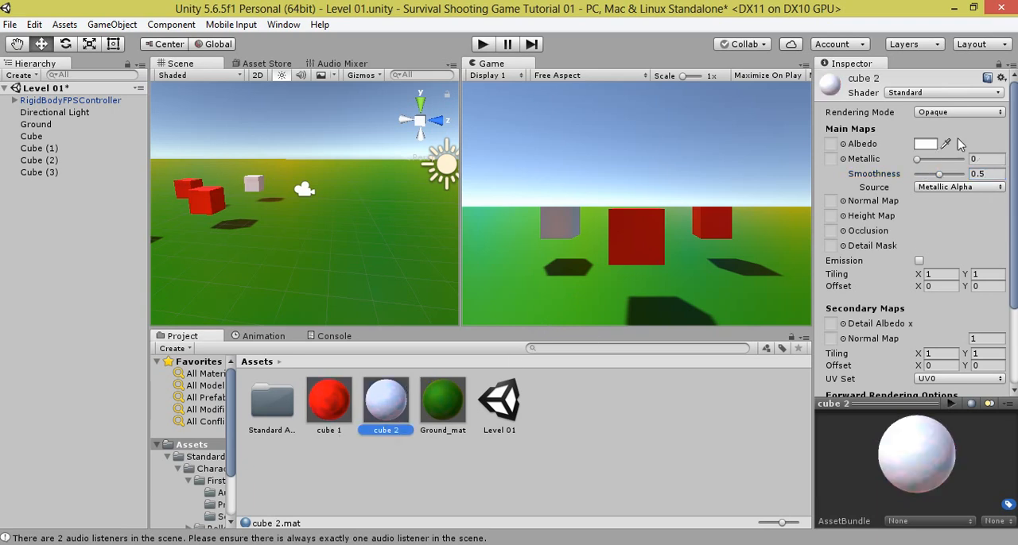
{"action": "left_click", "coordinate": [925, 145]}
{"action": "left_click_drag", "start_coordinate": [149, 136], "coordinate": [135, 76]}
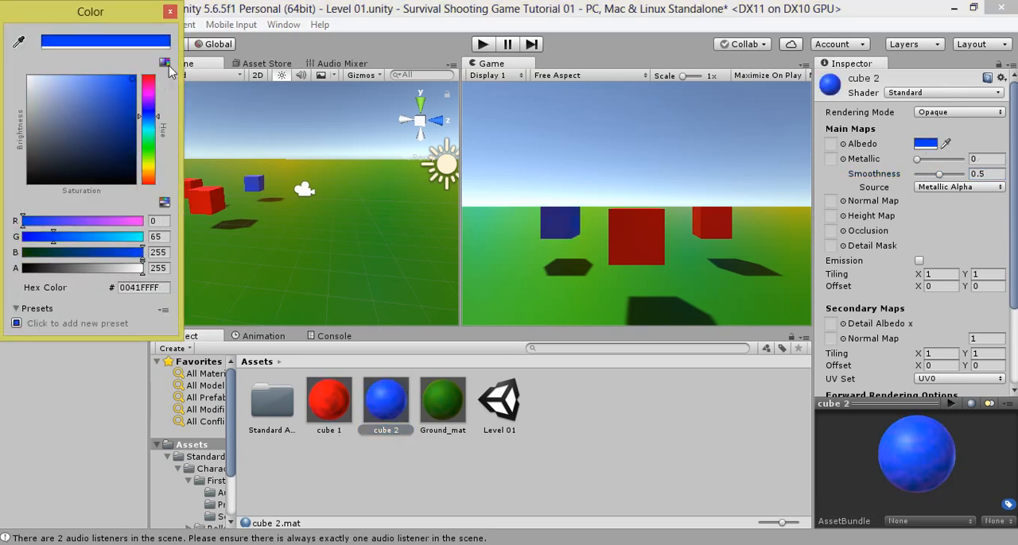
{"action": "left_click", "coordinate": [171, 13]}
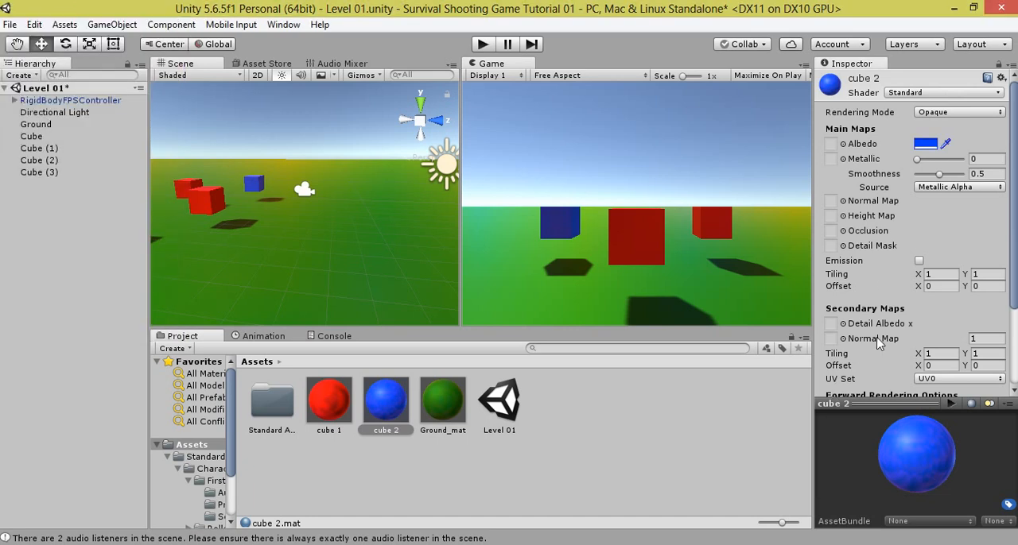
{"action": "mouse_move", "coordinate": [917, 159]}
{"action": "left_mouse_down"}
{"action": "mouse_move", "coordinate": [934, 162]}
{"action": "mouse_move", "coordinate": [925, 175]}
{"action": "left_mouse_up"}
Step: Change the cube 1 material's albedo color to magenta (FB00FF)
{"action": "left_click", "coordinate": [350, 398]}
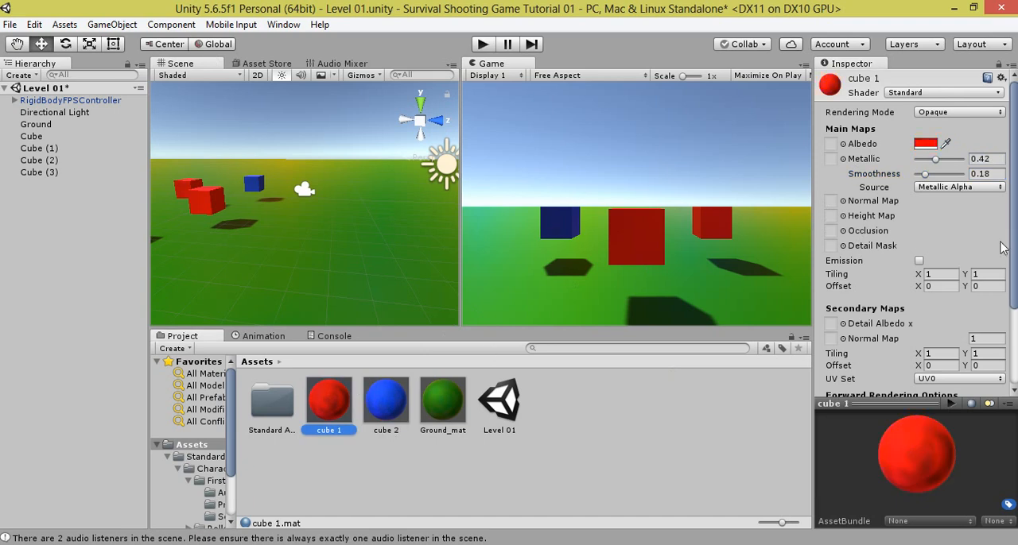
{"action": "left_click", "coordinate": [923, 146]}
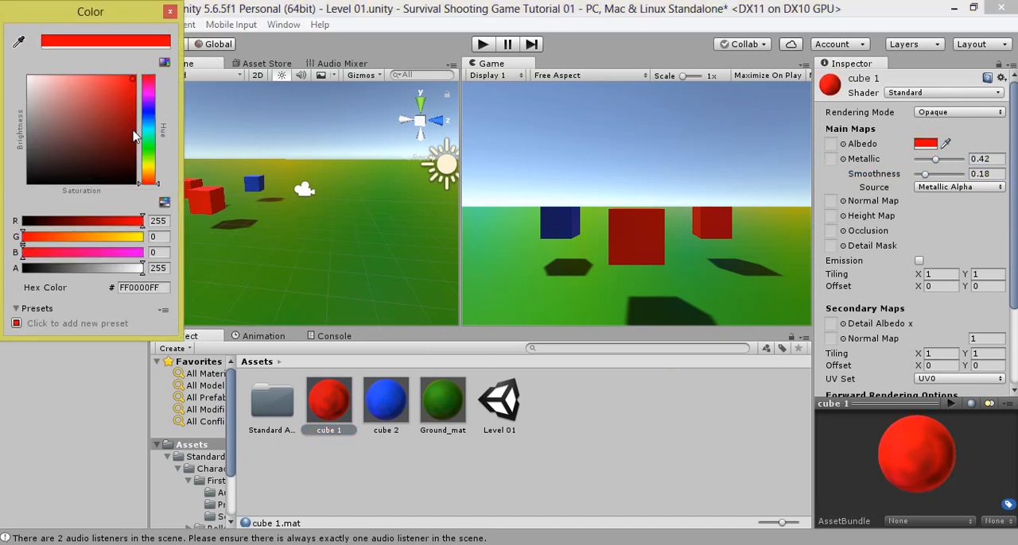
{"action": "left_click_drag", "start_coordinate": [151, 141], "coordinate": [151, 99]}
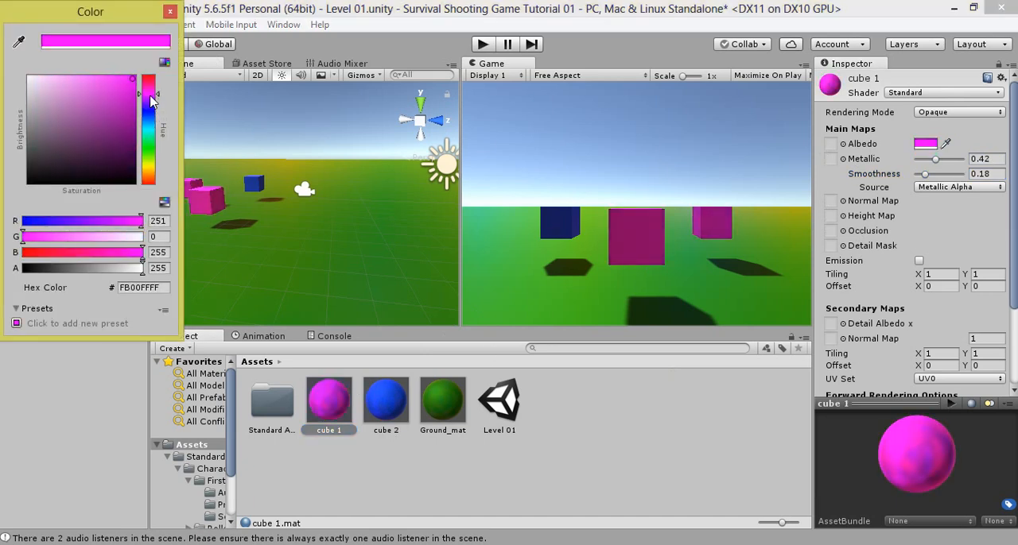
{"action": "left_click", "coordinate": [170, 11]}
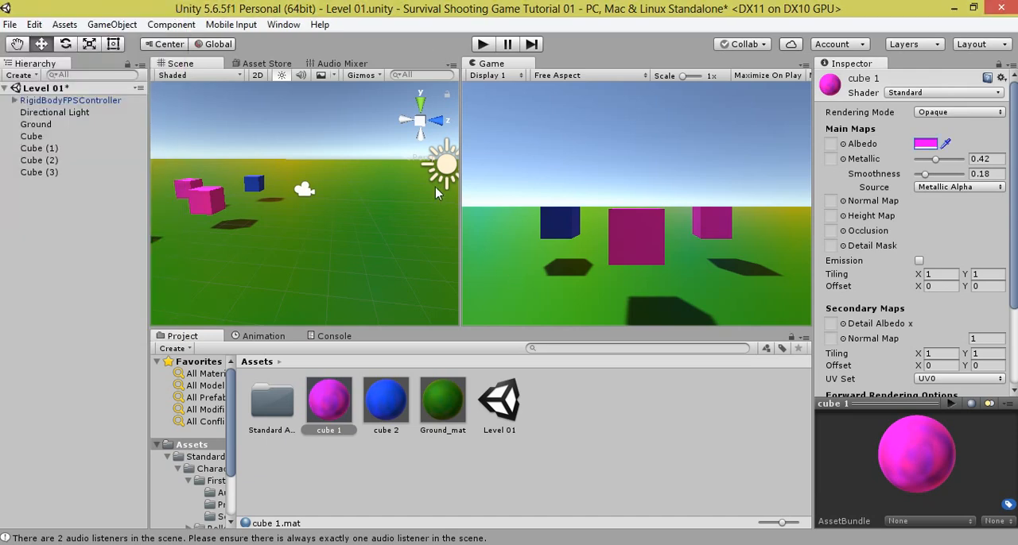
Step: Play-test the scene by walking the first-person controller around the colored cubes, and stop the game
{"action": "left_click", "coordinate": [481, 44]}
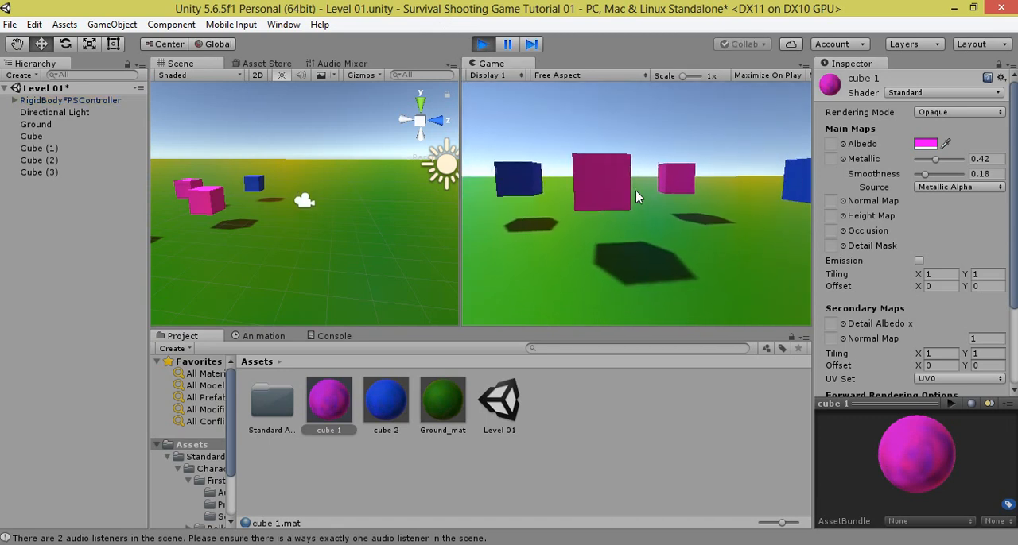
{"action": "key", "text": "s"}
{"action": "key", "text": "a"}
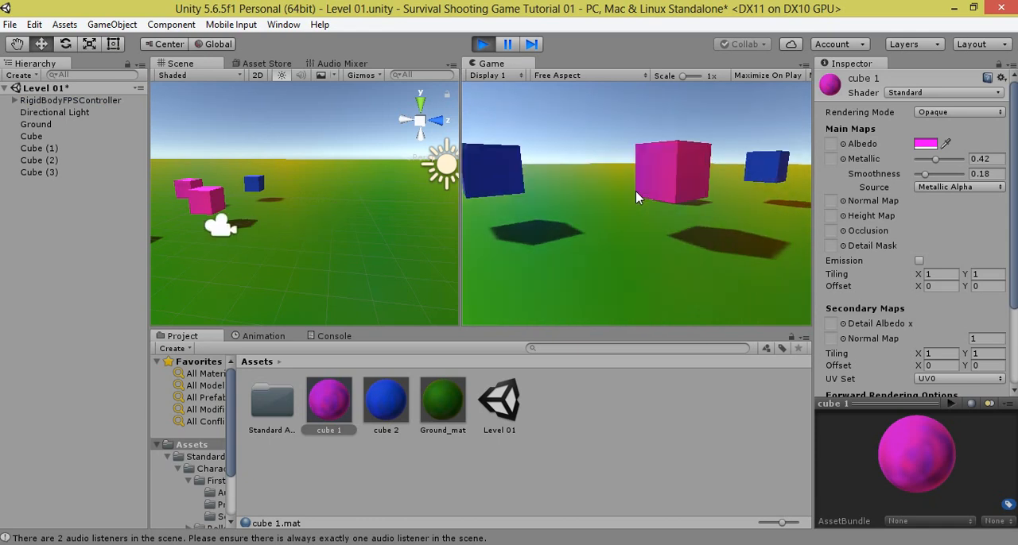
{"action": "key", "text": "w"}
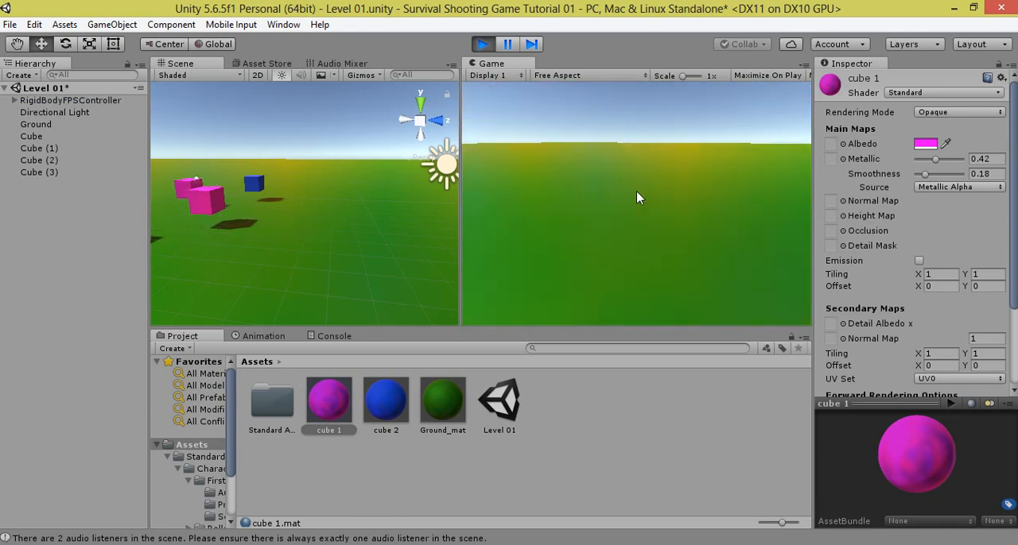
{"action": "key", "text": "w"}
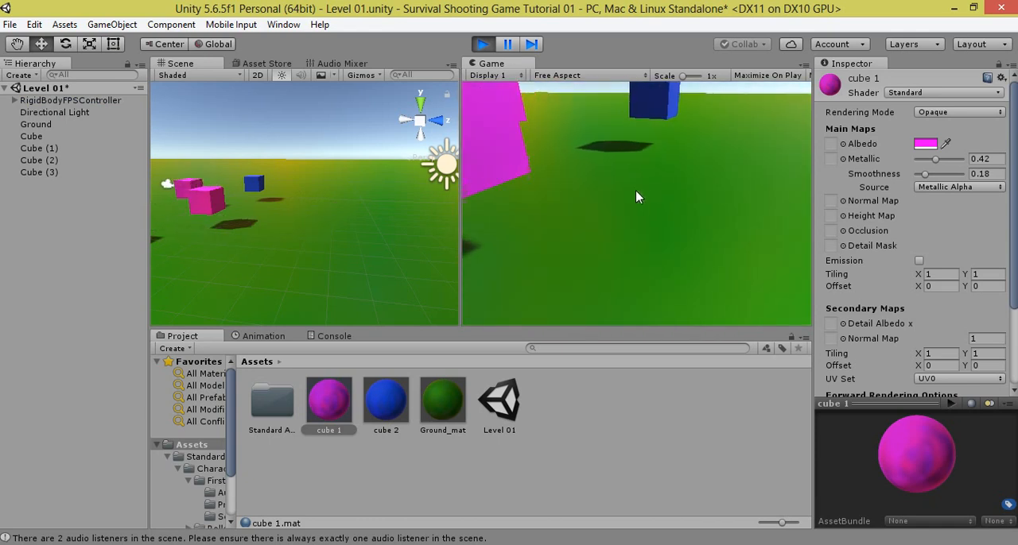
{"action": "key", "text": "w"}
{"action": "key", "text": "a"}
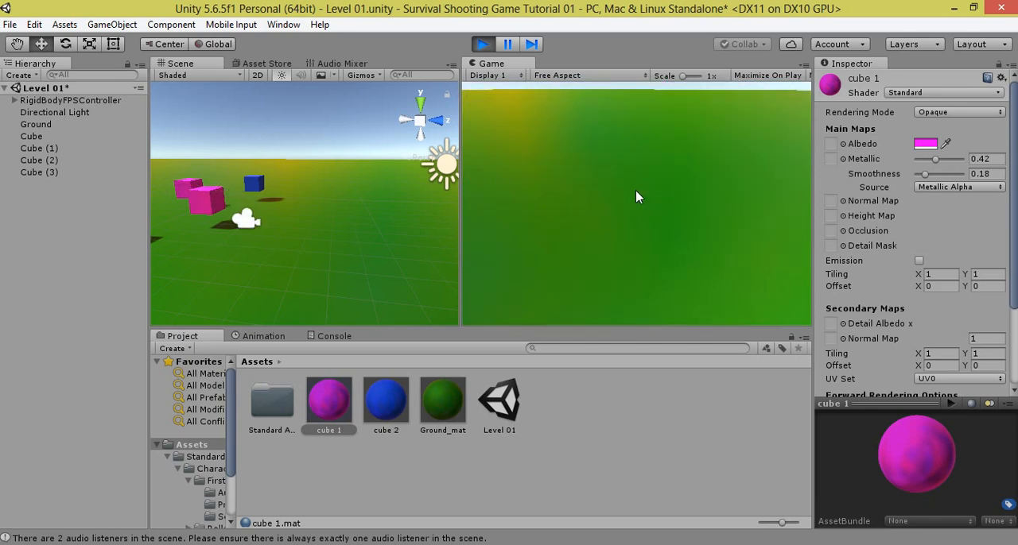
{"action": "key", "text": "w"}
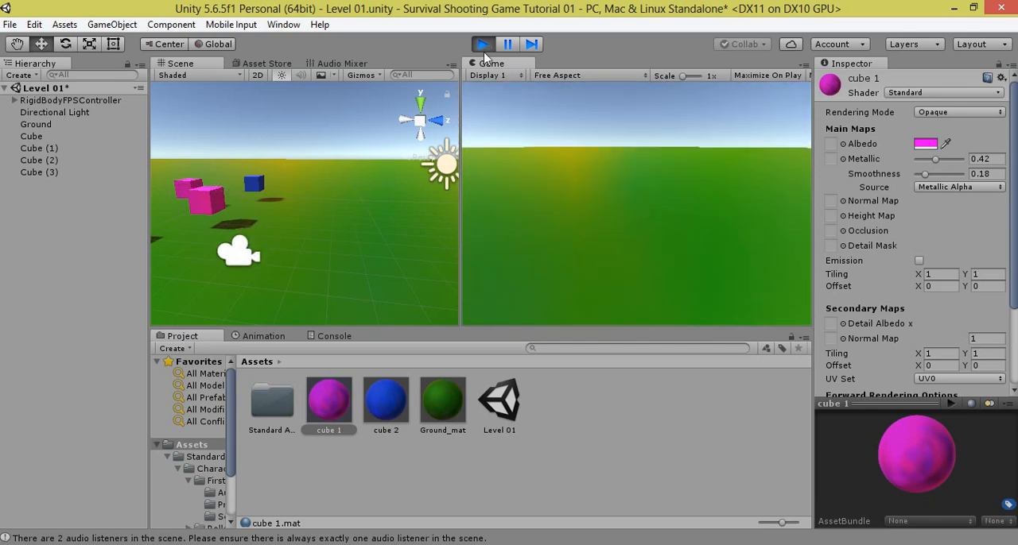
{"action": "left_click", "coordinate": [483, 45]}
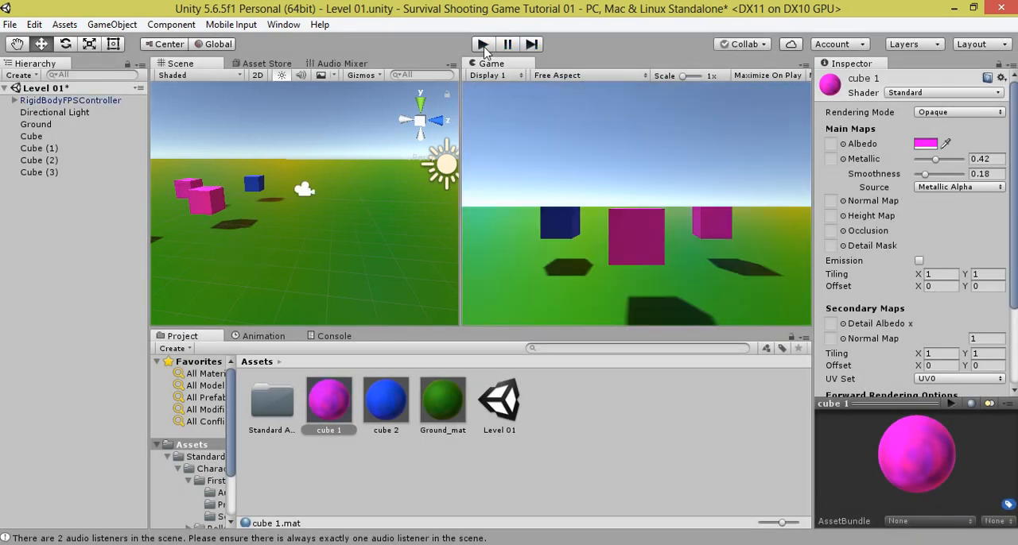
Step: Add a 3D capsule to the scene and move it along Z to about -11.08, behind the cubes
{"action": "left_click", "coordinate": [77, 211]}
{"action": "right_click", "coordinate": [77, 211]}
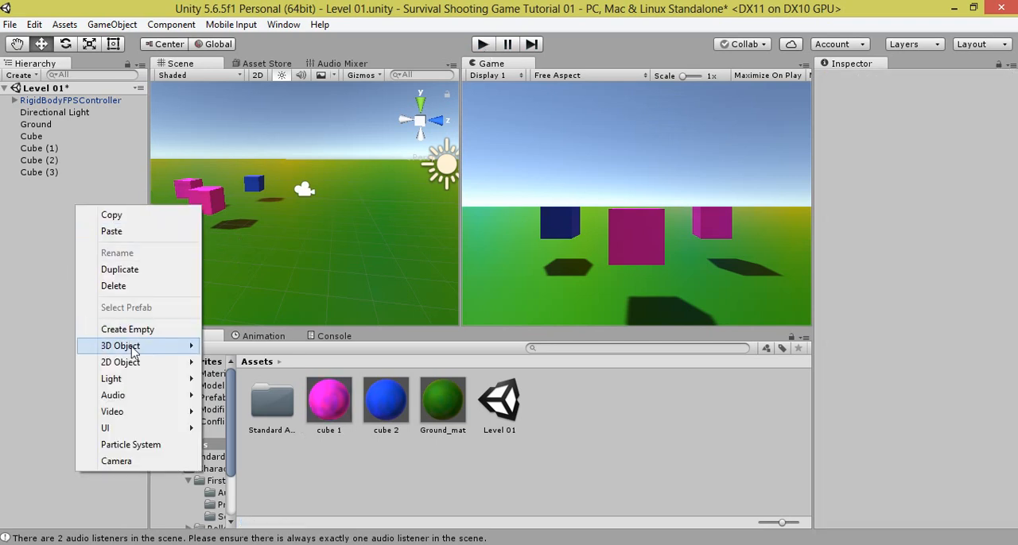
{"action": "mouse_move", "coordinate": [133, 352]}
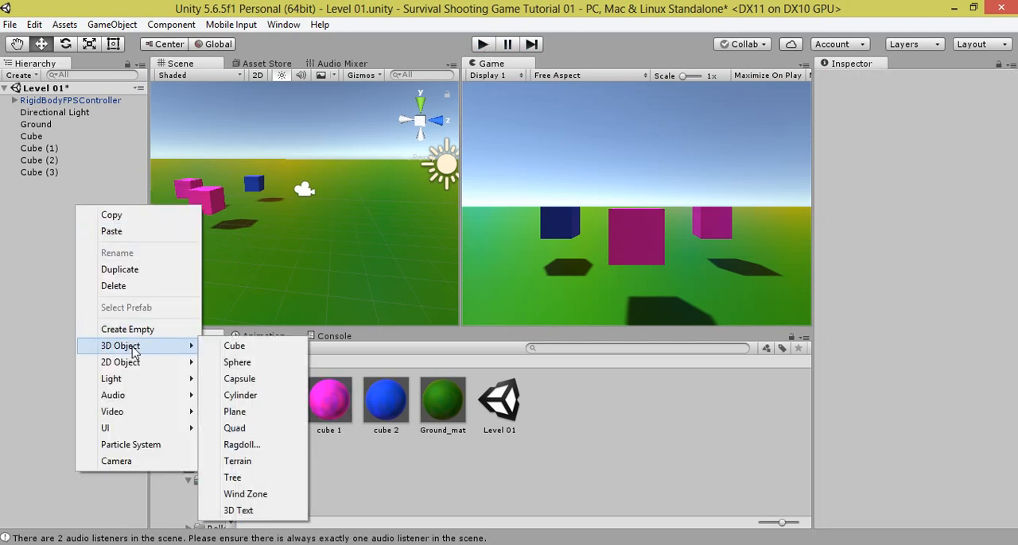
{"action": "left_click", "coordinate": [263, 379]}
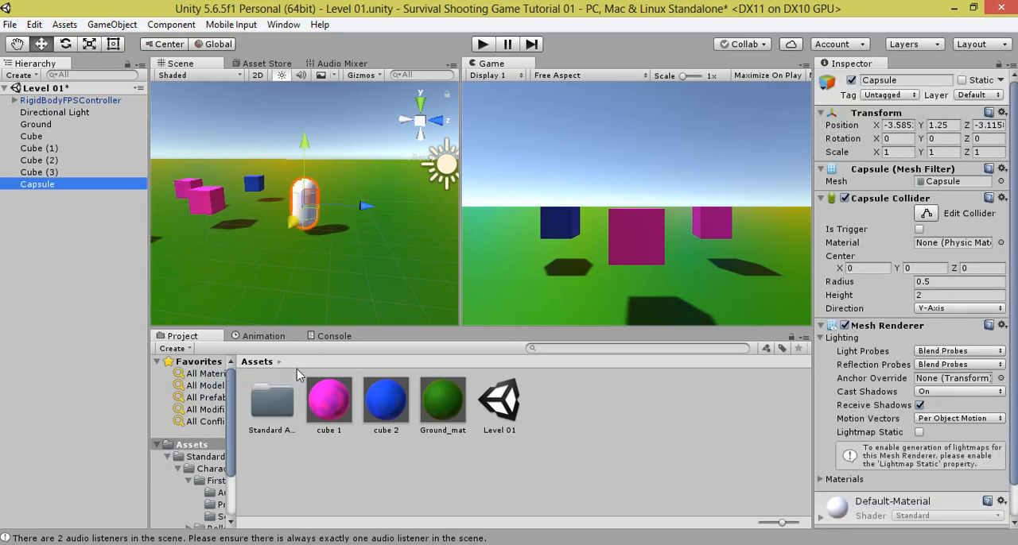
{"action": "left_click_drag", "start_coordinate": [364, 207], "coordinate": [174, 209]}
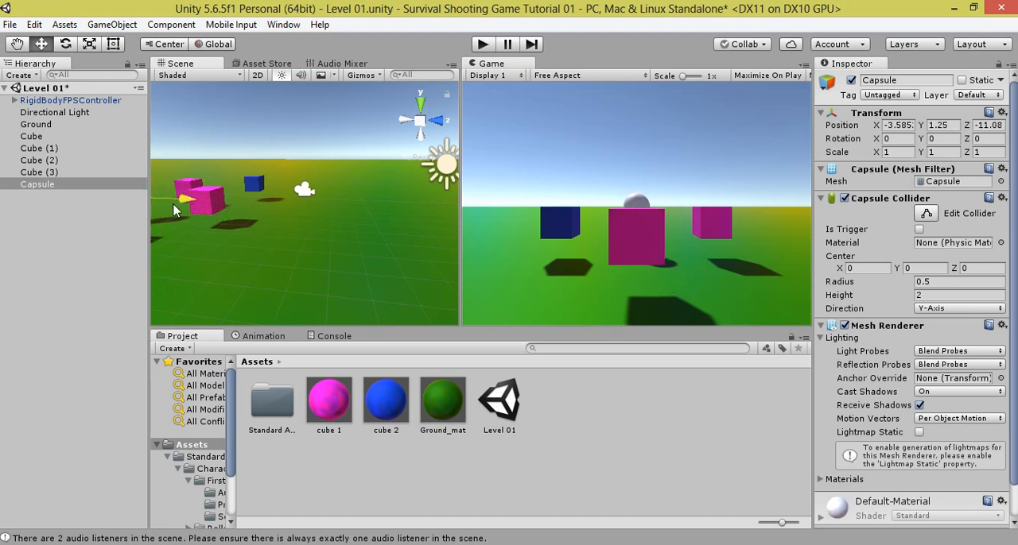
{"action": "scroll", "coordinate": [241, 211], "scroll_direction": "down", "scroll_amount": 2}
{"action": "middle_click_drag", "start_coordinate": [248, 221], "coordinate": [399, 252]}
{"action": "scroll", "coordinate": [400, 253], "scroll_direction": "up", "scroll_amount": 3}
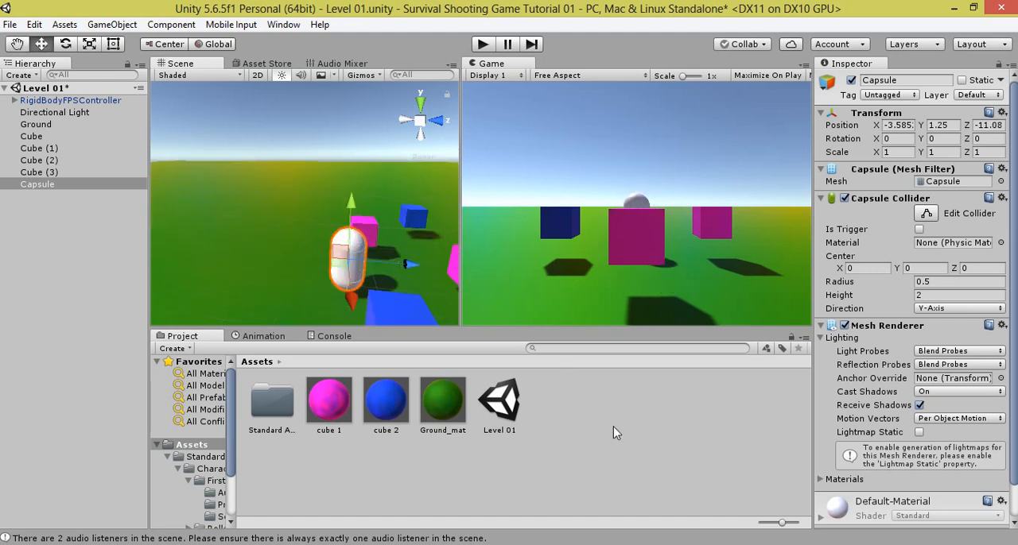
Step: Create a material named Enemy_mat in the Assets folder and apply it to the capsule
{"action": "right_click", "coordinate": [613, 447]}
{"action": "mouse_move", "coordinate": [673, 168]}
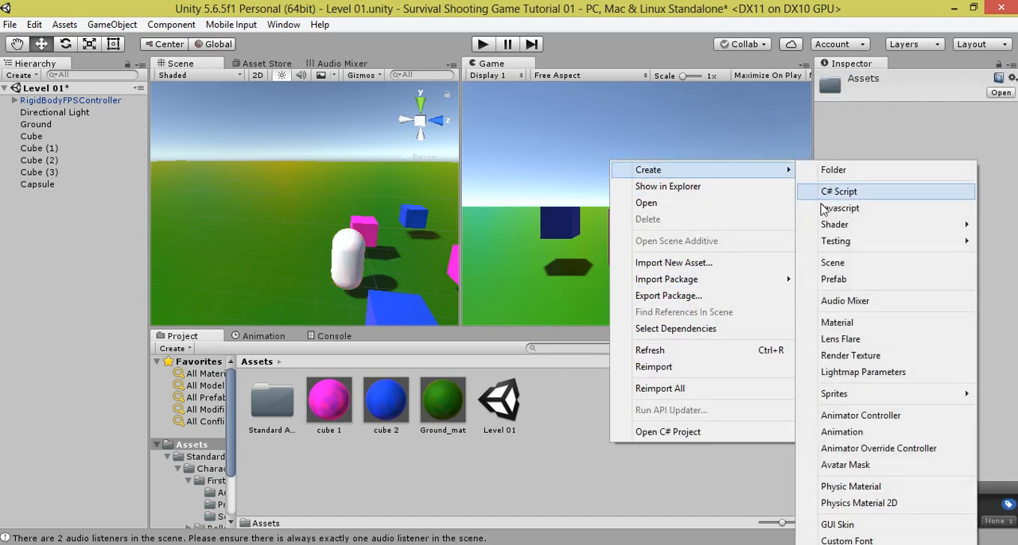
{"action": "left_click", "coordinate": [847, 322]}
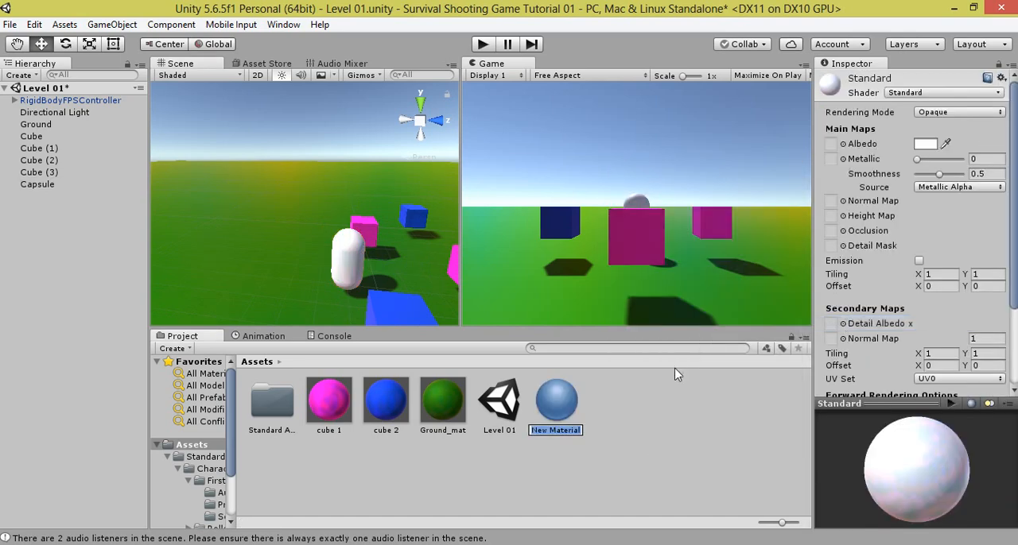
{"action": "type", "text": "Enemy_mat"}
{"action": "key", "text": "Return"}
{"action": "left_click_drag", "start_coordinate": [442, 390], "coordinate": [352, 263]}
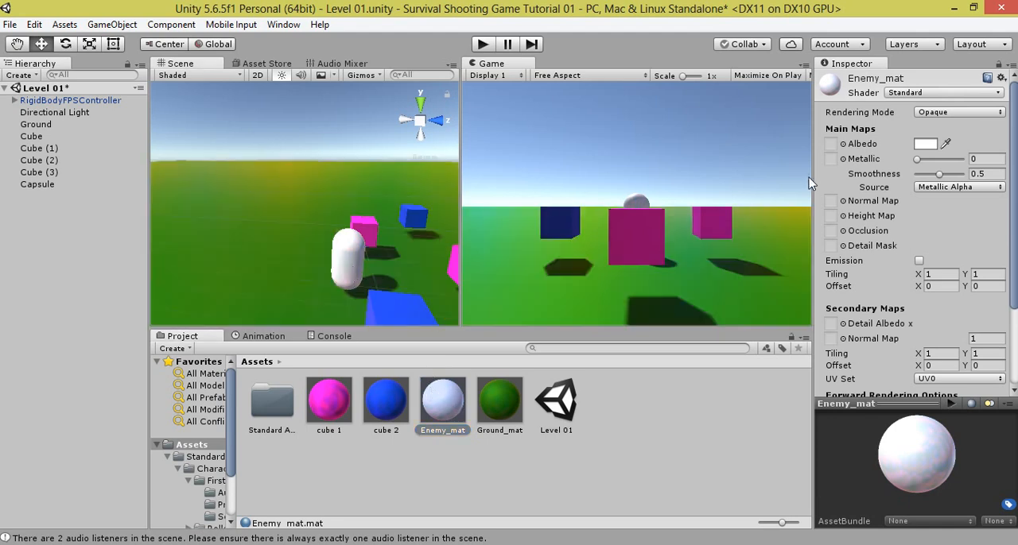
Step: Set Enemy_mat's albedo to red (FF0000), metallic to 0.33 and smoothness to 0.13, and select Cube (3)
{"action": "left_click", "coordinate": [920, 145]}
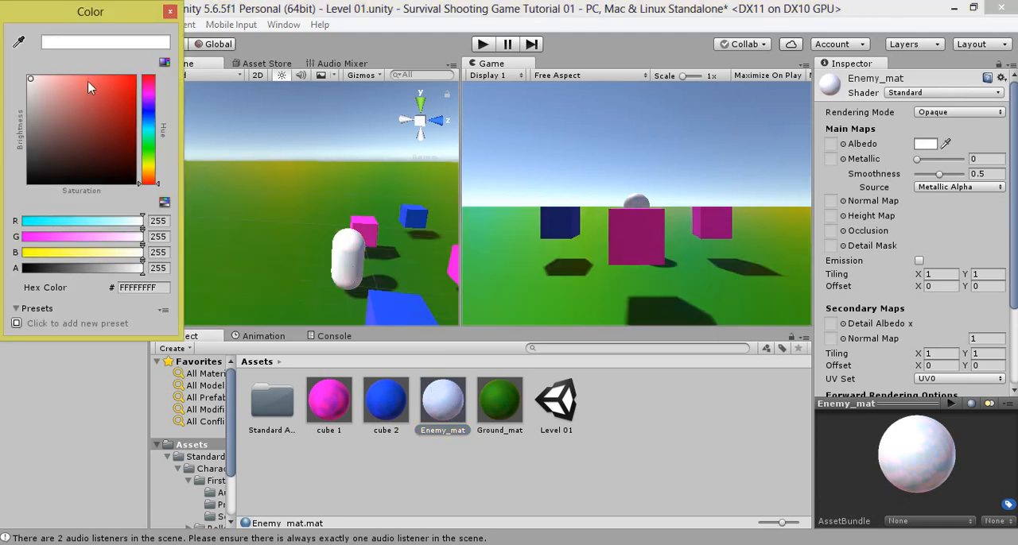
{"action": "left_click_drag", "start_coordinate": [118, 94], "coordinate": [158, 64]}
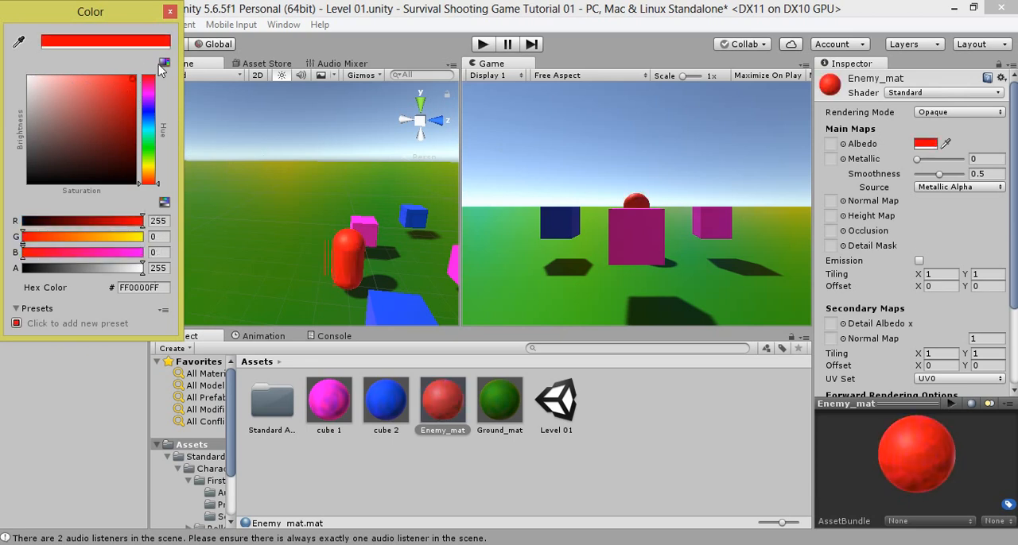
{"action": "left_click", "coordinate": [170, 12]}
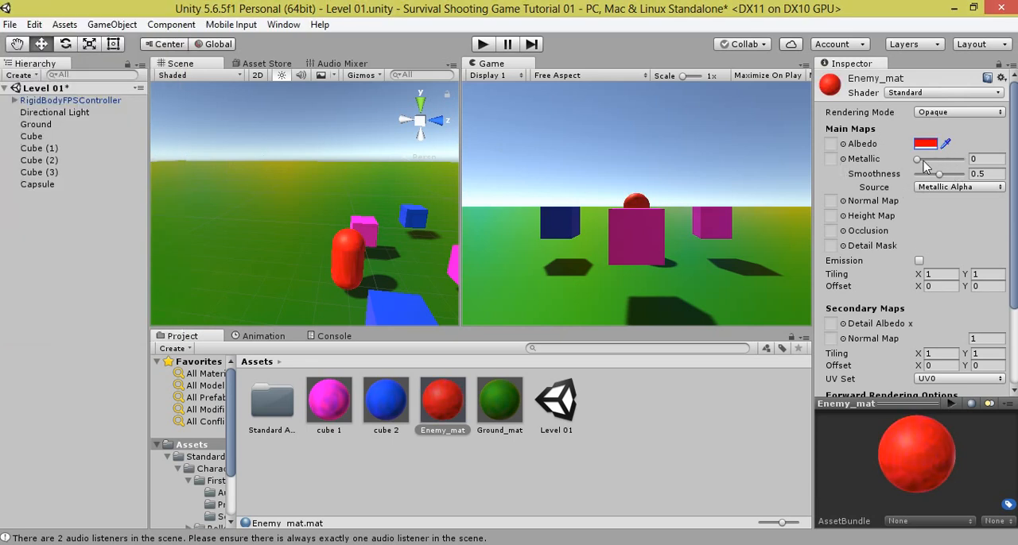
{"action": "mouse_move", "coordinate": [923, 161]}
{"action": "left_mouse_down"}
{"action": "mouse_move", "coordinate": [937, 177]}
{"action": "mouse_move", "coordinate": [925, 182]}
{"action": "mouse_move", "coordinate": [933, 160]}
{"action": "left_mouse_up"}
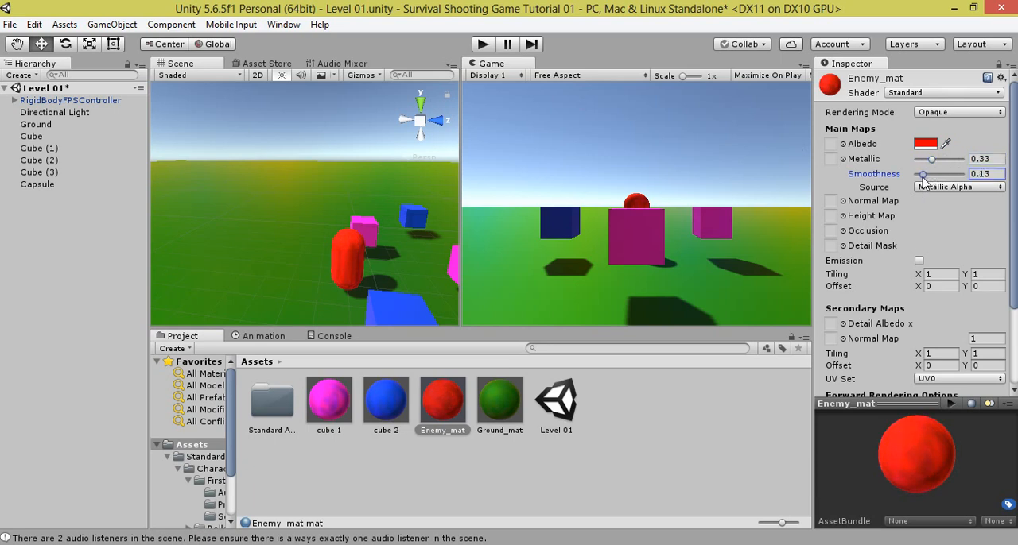
{"action": "left_click", "coordinate": [25, 172]}
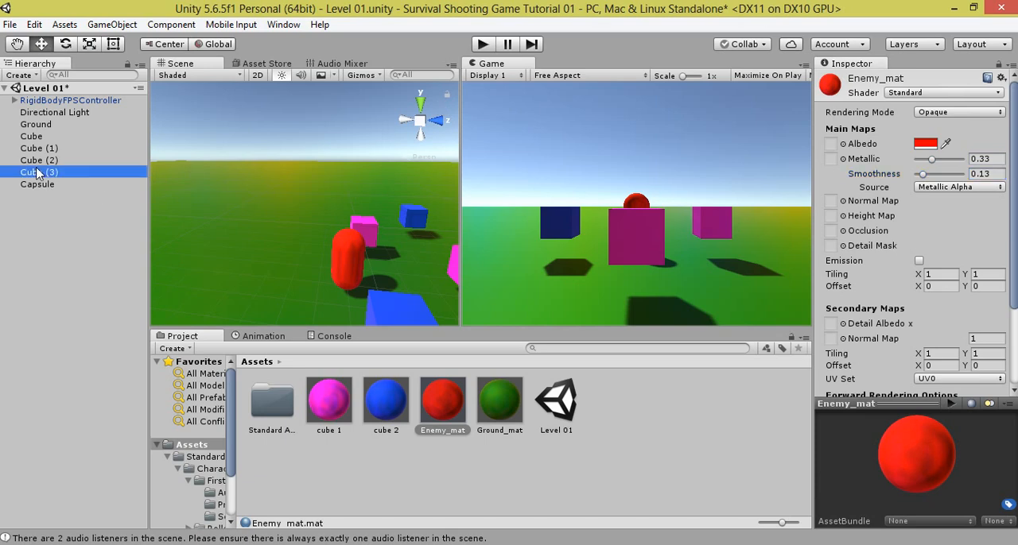
Step: Play-test the level by walking the first-person controller around the red enemy capsule and the colored cubes, and stop the game
{"action": "left_click", "coordinate": [482, 44]}
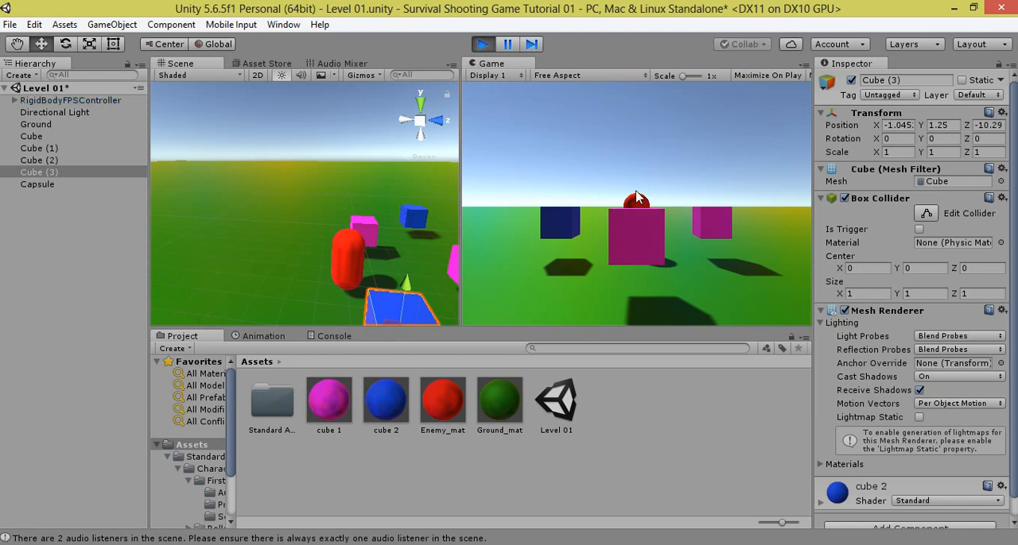
{"action": "key", "text": "w"}
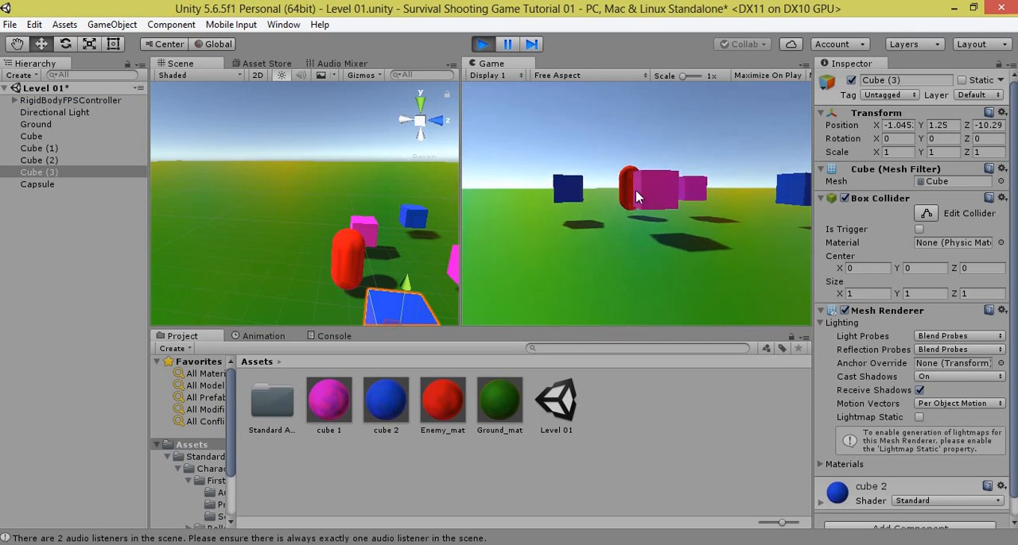
{"action": "key", "text": "w"}
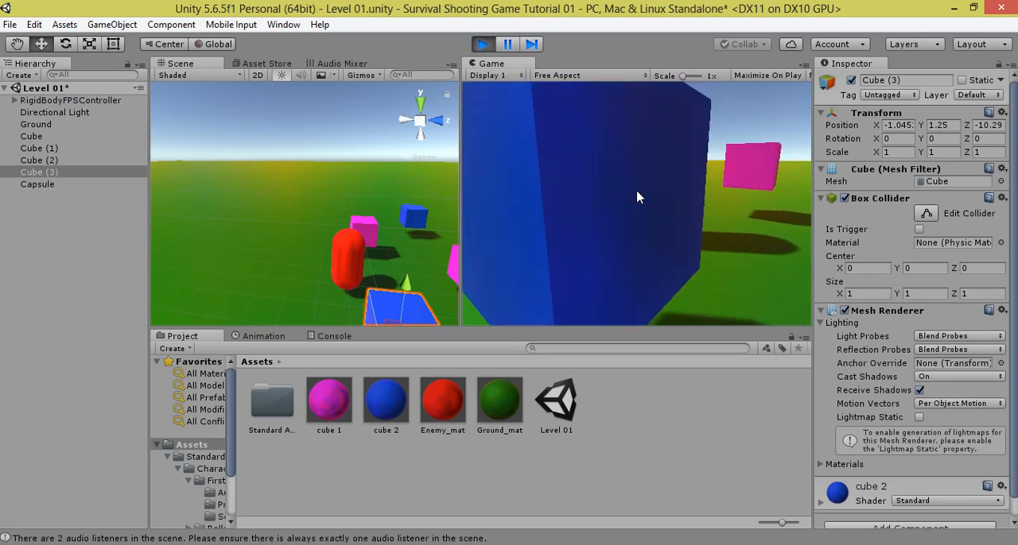
{"action": "key", "text": "s"}
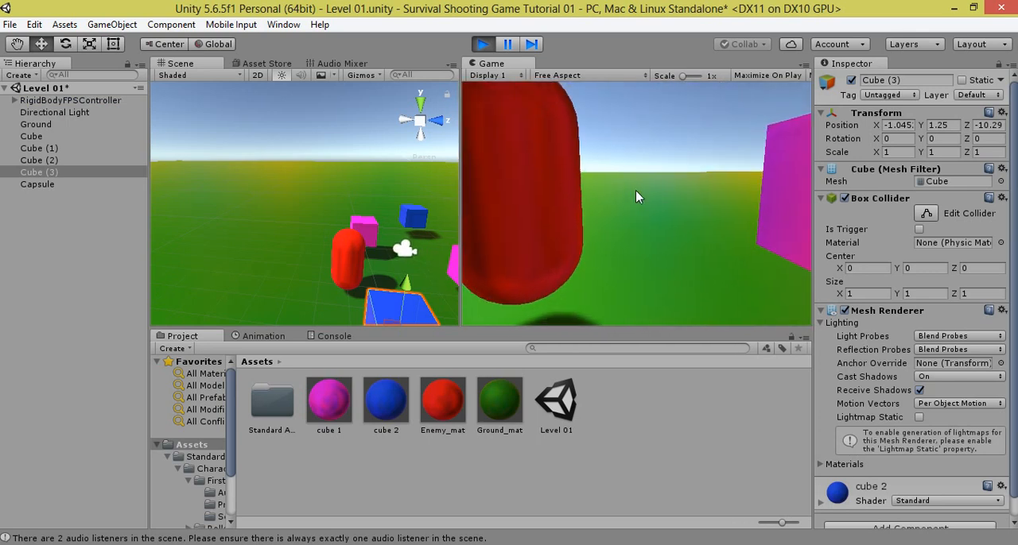
{"action": "key", "text": "s"}
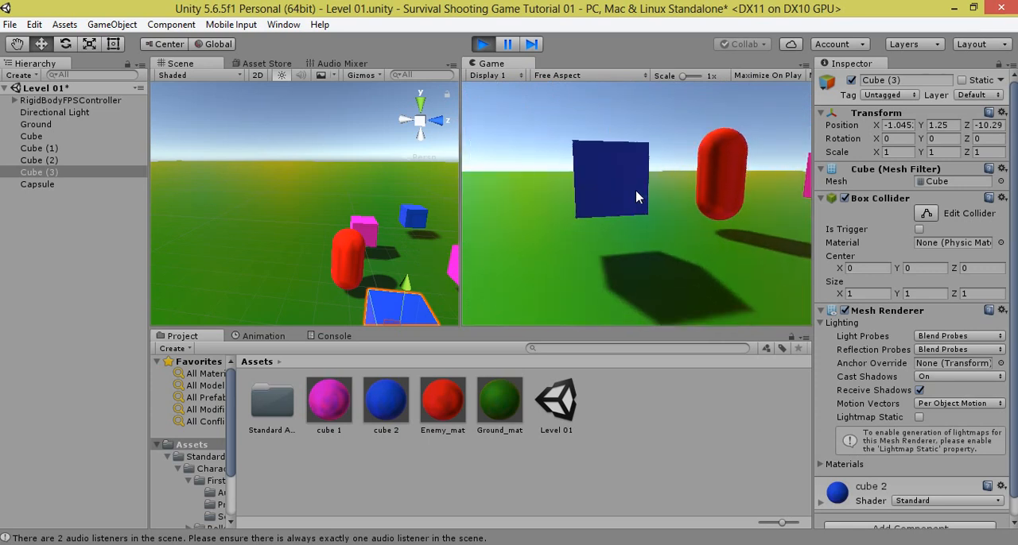
{"action": "key", "text": "w"}
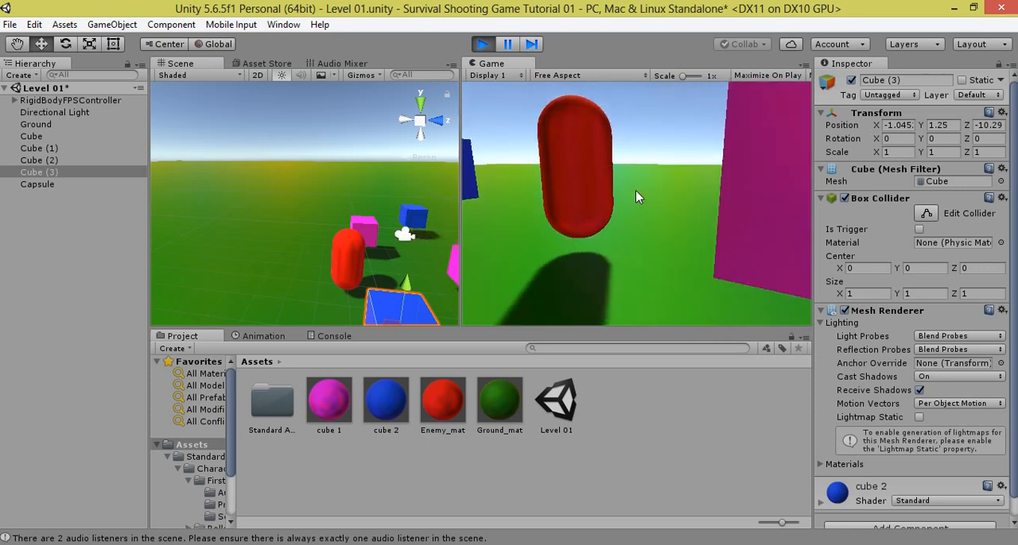
{"action": "key", "text": "a"}
{"action": "key", "text": "s"}
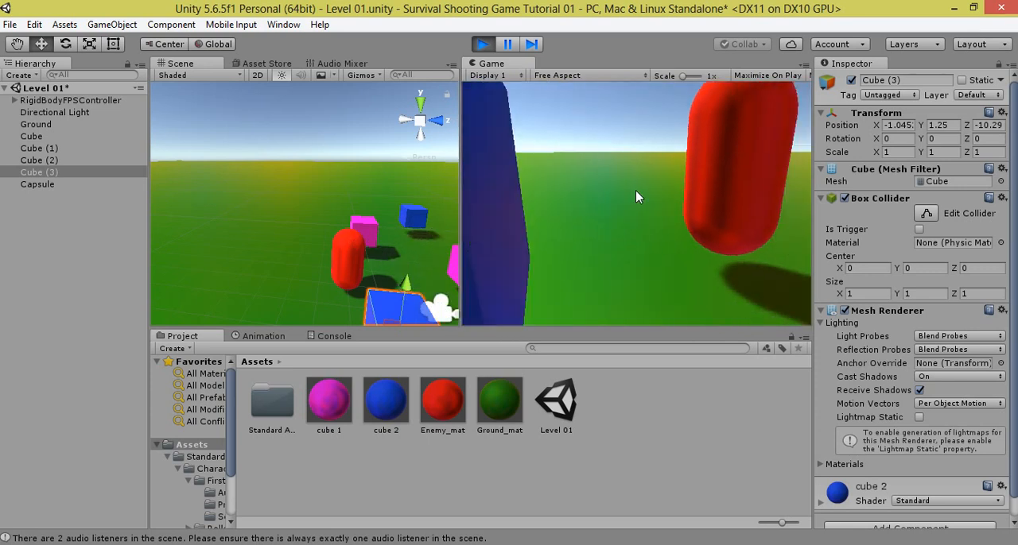
{"action": "key", "text": "d"}
{"action": "key", "text": "s"}
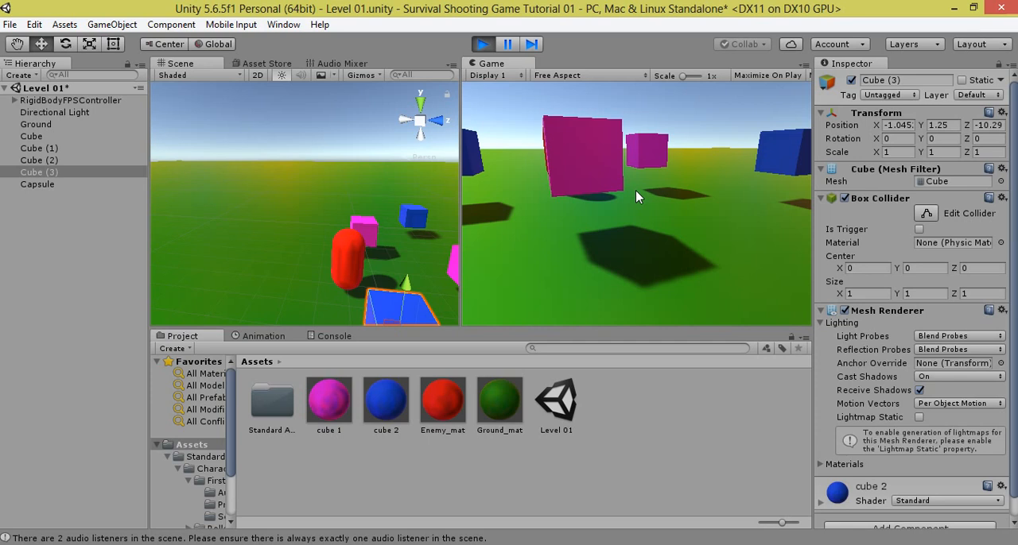
{"action": "left_click", "coordinate": [489, 43]}
{"action": "left_click", "coordinate": [485, 44]}
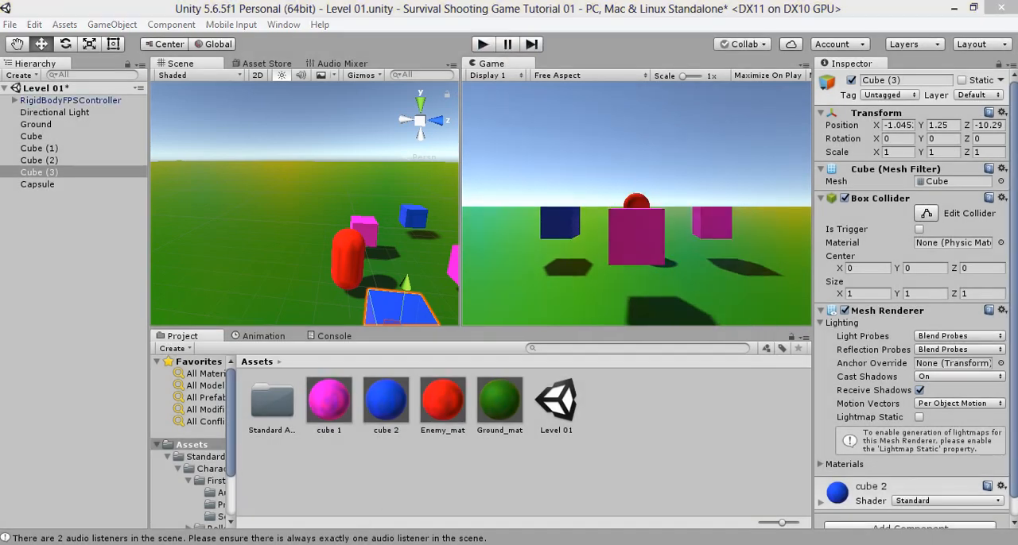